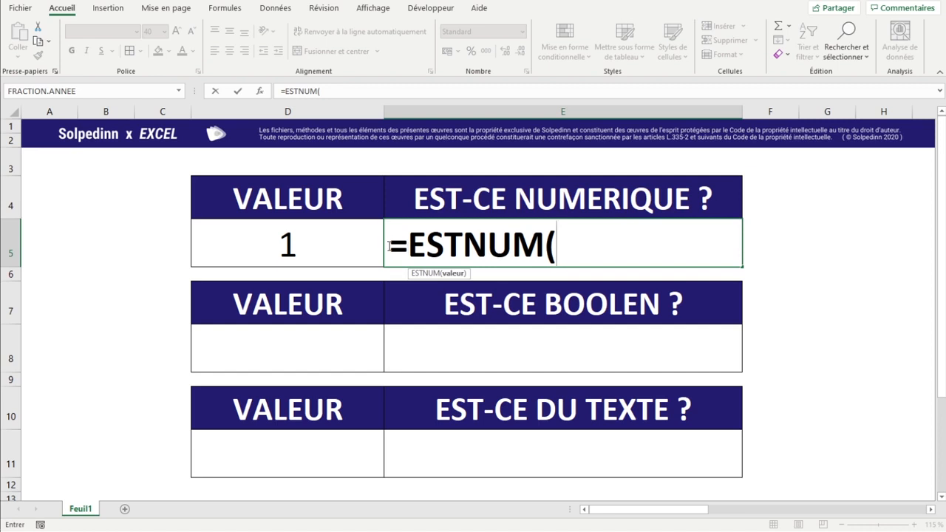
Complete the formula in E5 as =ESTNUM(D5) to test whether the value in D5 is numeric.
{"action": "left_click", "coordinate": [562, 248]}
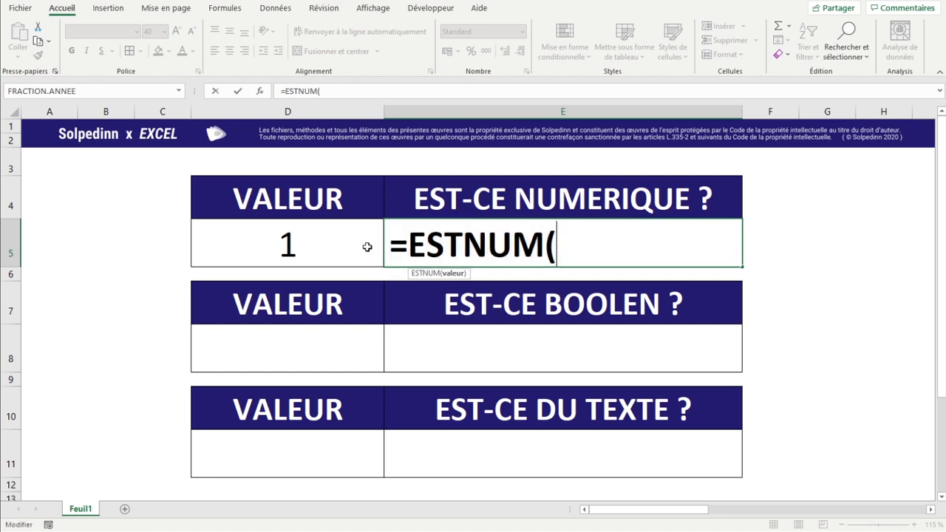
{"action": "left_click", "coordinate": [281, 243]}
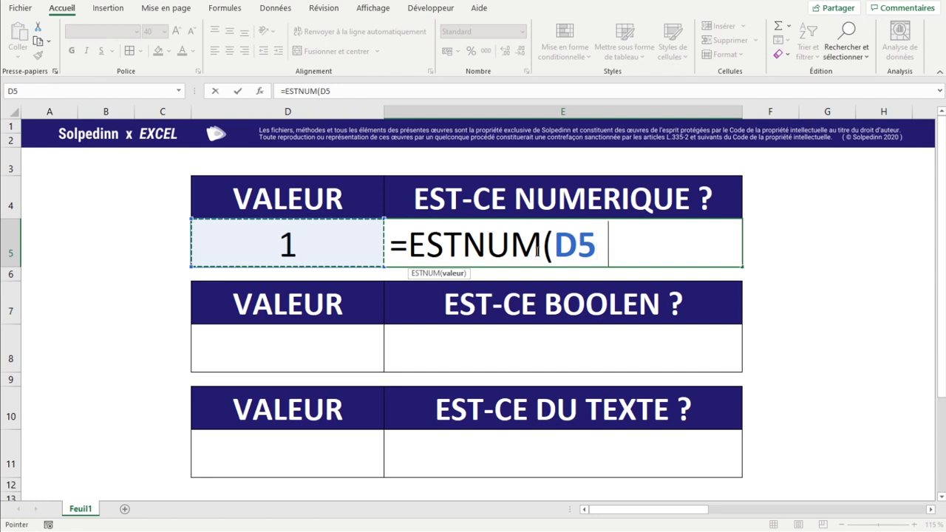
{"action": "type", "text": ")"}
{"action": "key", "text": "Return"}
{"action": "left_click", "coordinate": [536, 249]}
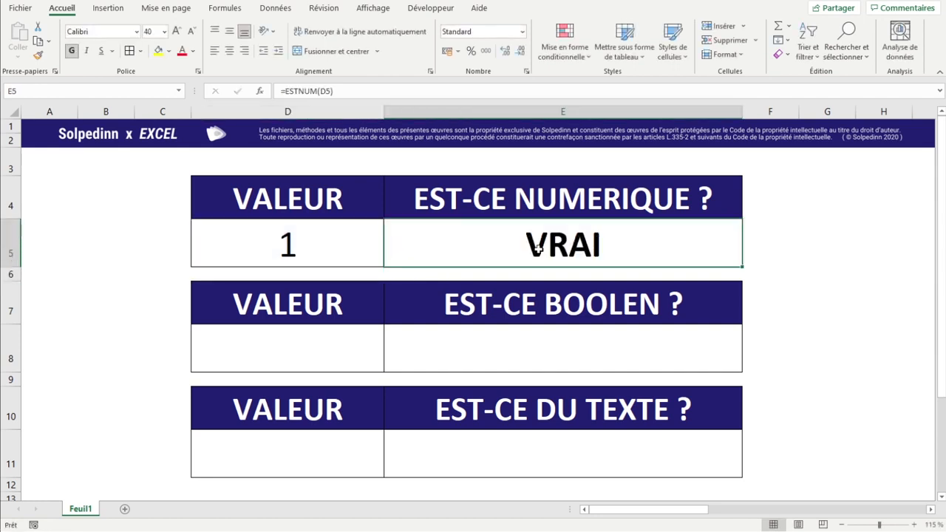
Enter the text azerty in D5 and check the ESTNUM result in E5.
{"action": "left_click", "coordinate": [286, 251]}
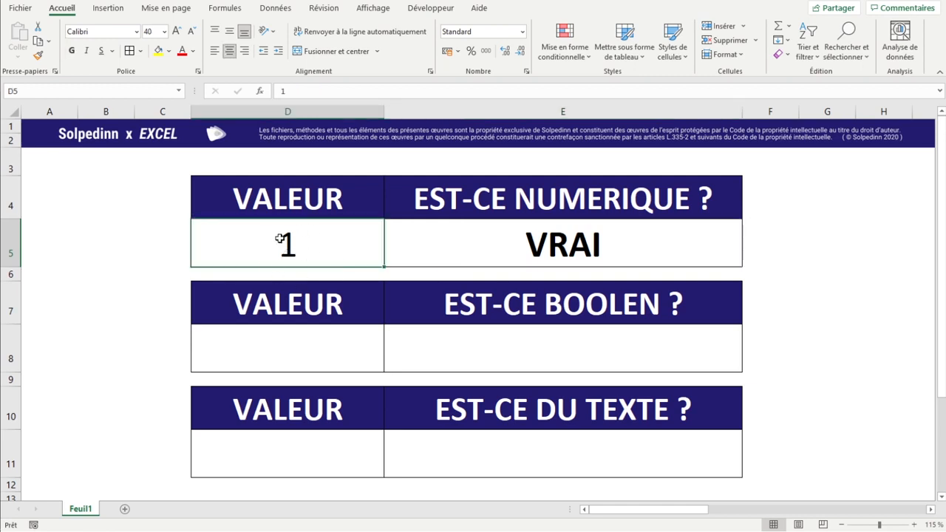
{"action": "type", "text": "azerty"}
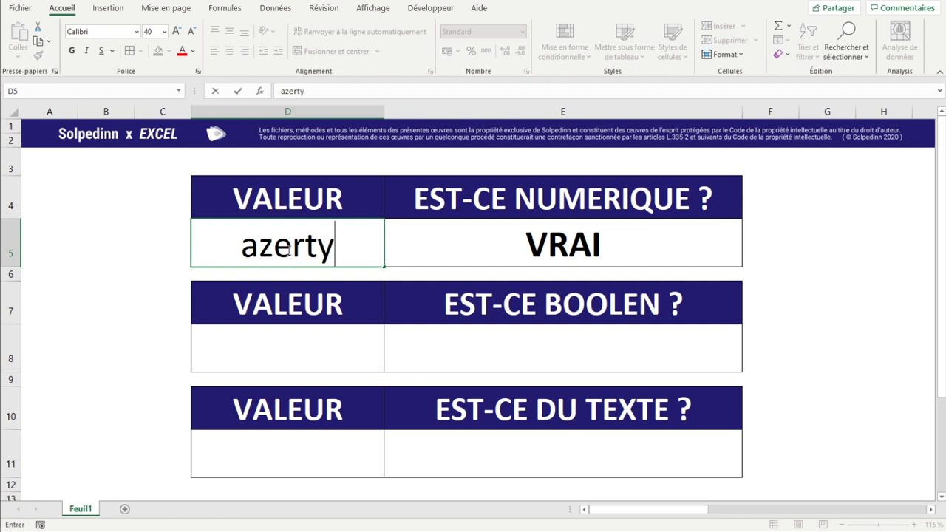
{"action": "key", "text": "Return"}
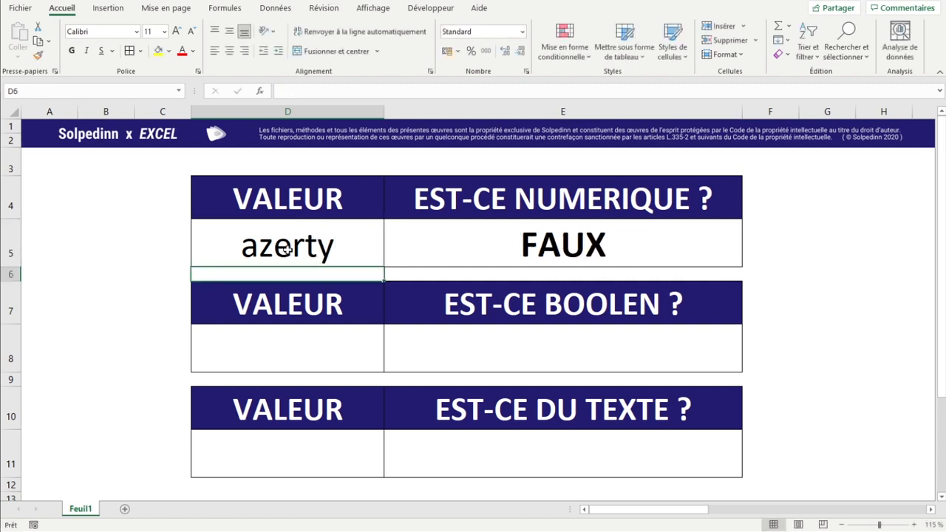
{"action": "left_click", "coordinate": [470, 241]}
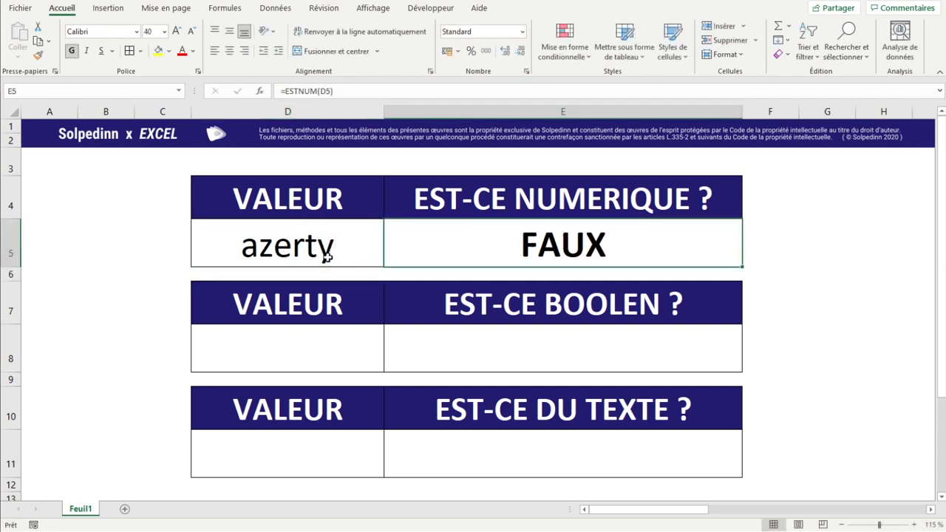
Test the numeric check with the value 1 in D5, followed by the negative value -10.
{"action": "left_click", "coordinate": [270, 258]}
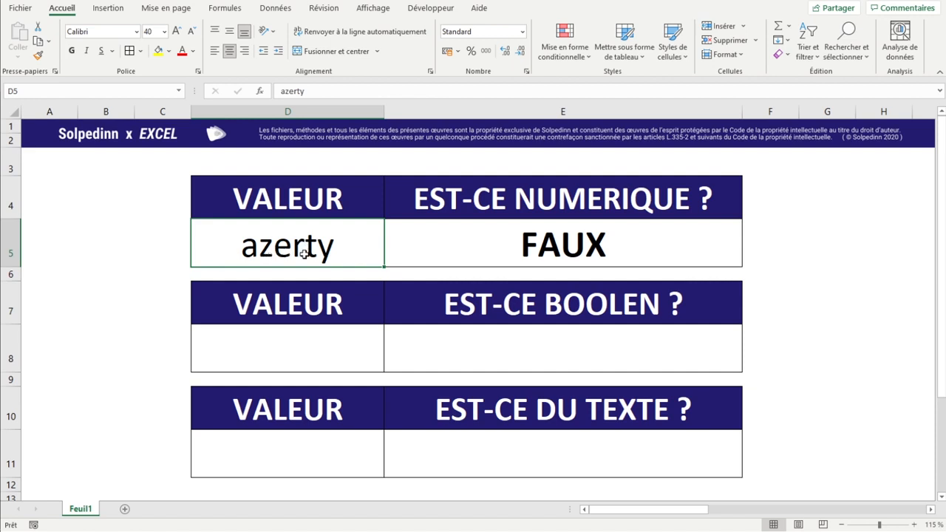
{"action": "type", "text": "1"}
{"action": "key", "text": "ctrl+Return"}
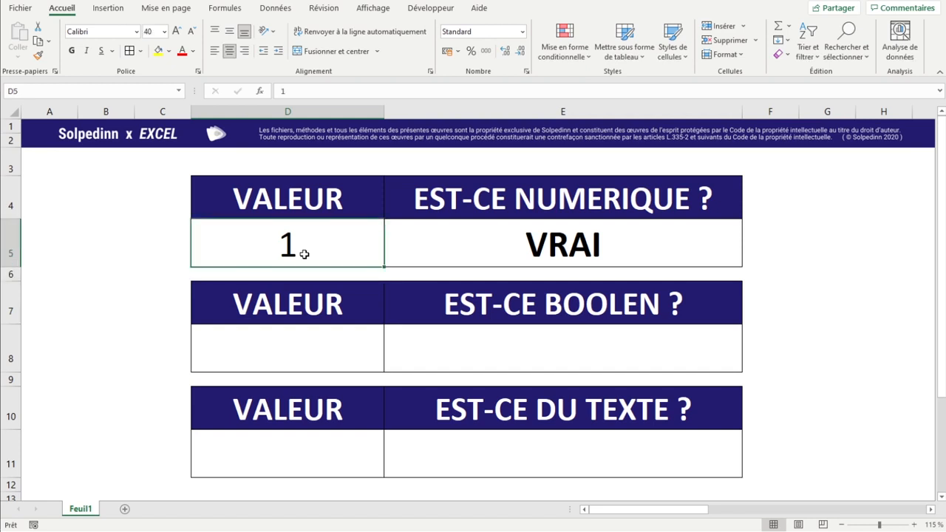
{"action": "type", "text": "-"}
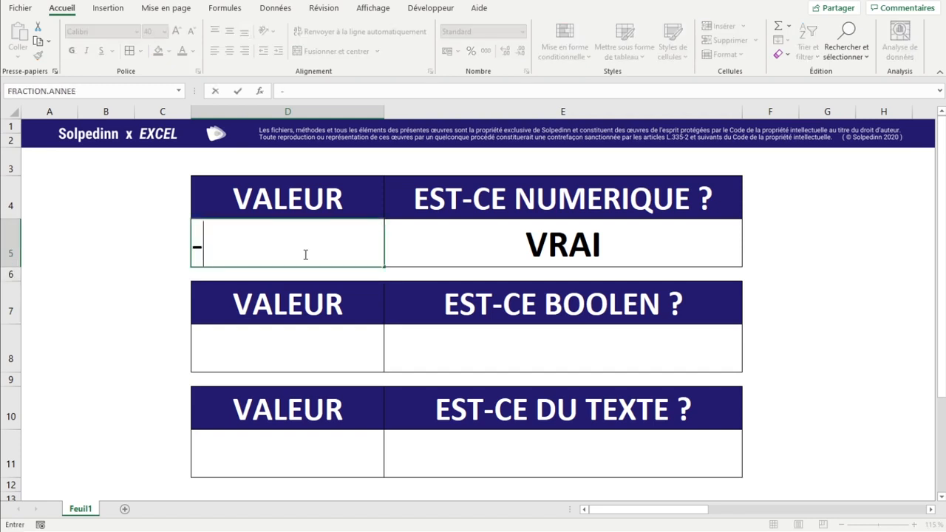
{"action": "type", "text": "10"}
{"action": "key", "text": "ctrl+Return"}
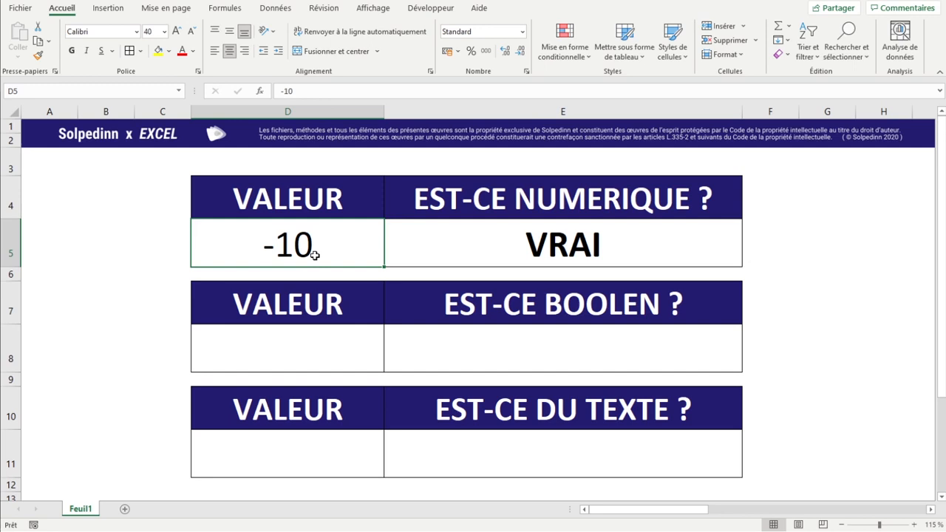
Enter the calculation =1/5 in D5 and check the ESTNUM result in E5.
{"action": "type", "text": "=1/5"}
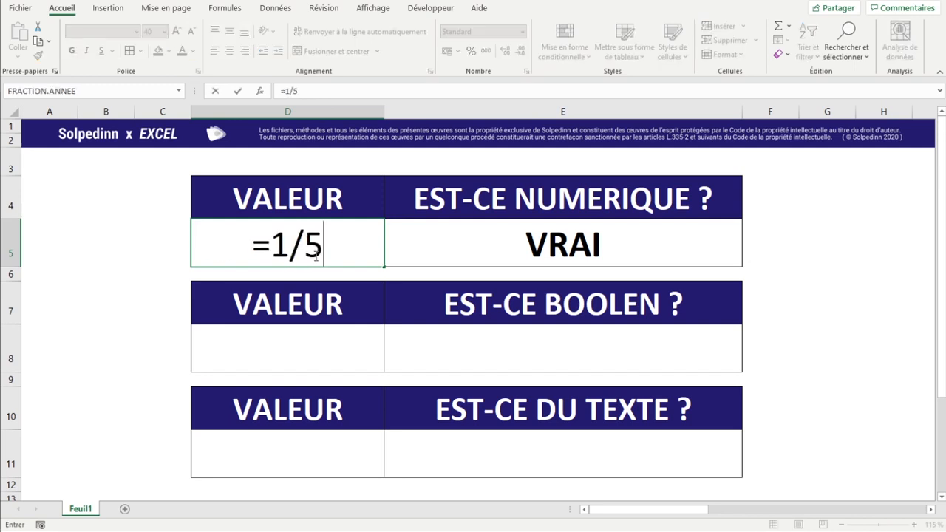
{"action": "key", "text": "ctrl+Return"}
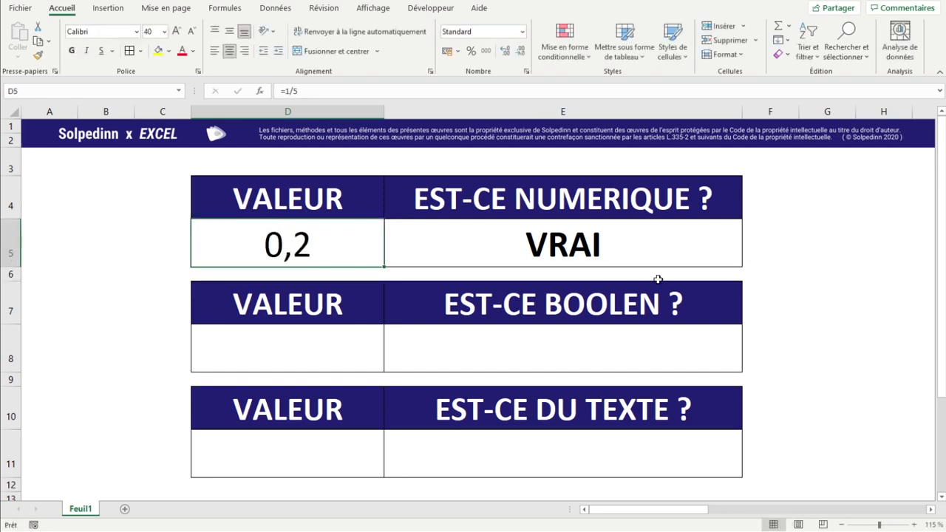
{"action": "left_click", "coordinate": [584, 259]}
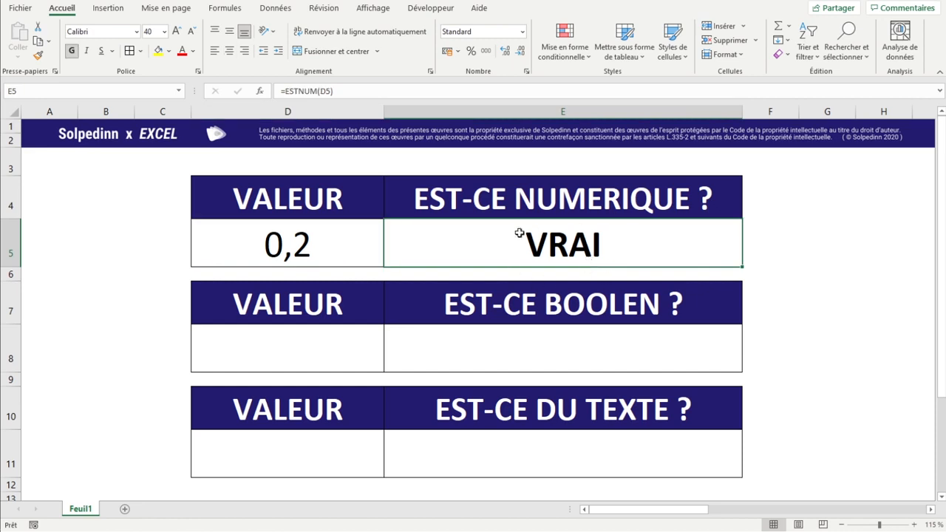
Enter 6 in D5, try the euro accounting format while checking E5, and undo the format.
{"action": "left_click", "coordinate": [304, 244]}
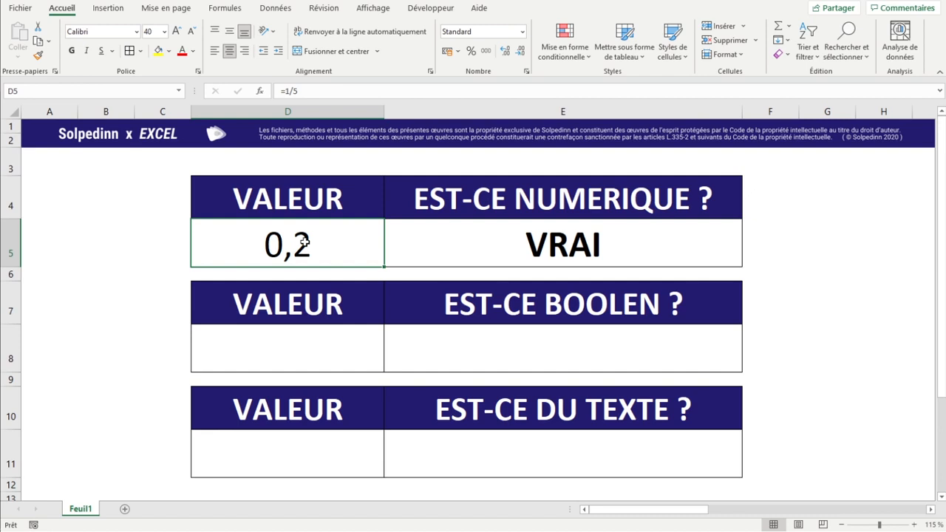
{"action": "type", "text": "6"}
{"action": "key", "text": "ctrl+Return"}
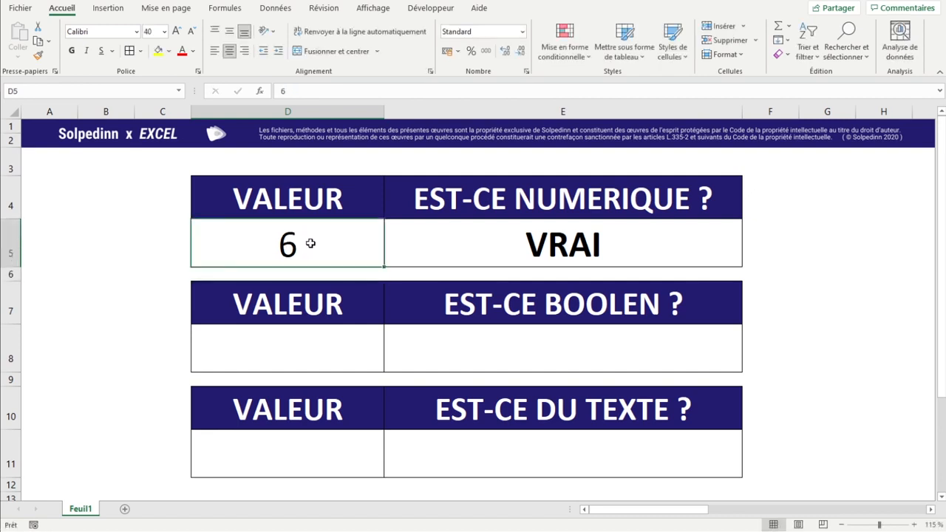
{"action": "left_click", "coordinate": [448, 53]}
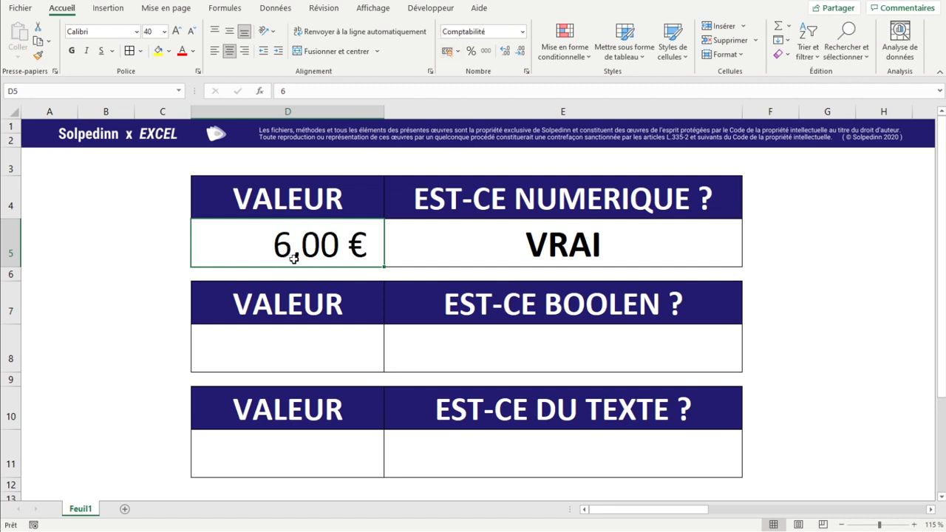
{"action": "left_click", "coordinate": [551, 253]}
{"action": "left_click", "coordinate": [338, 254]}
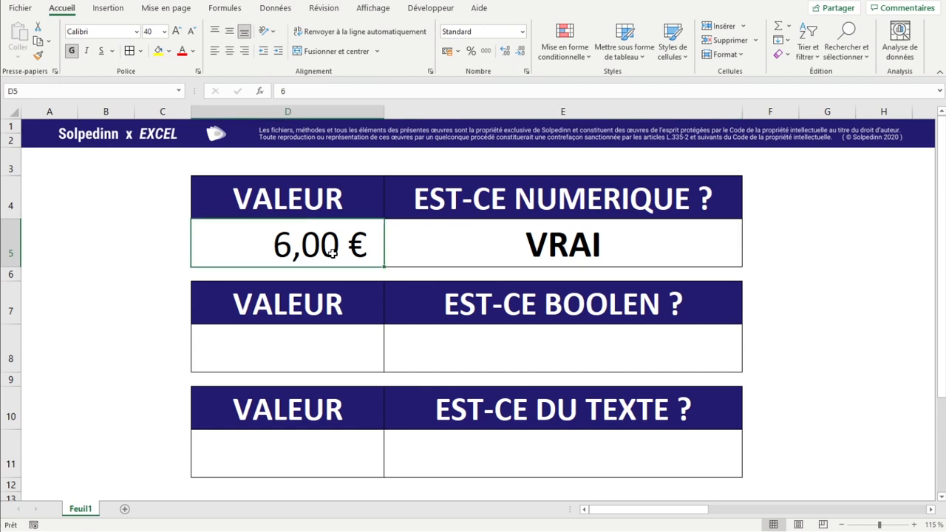
{"action": "key", "text": "ctrl+z"}
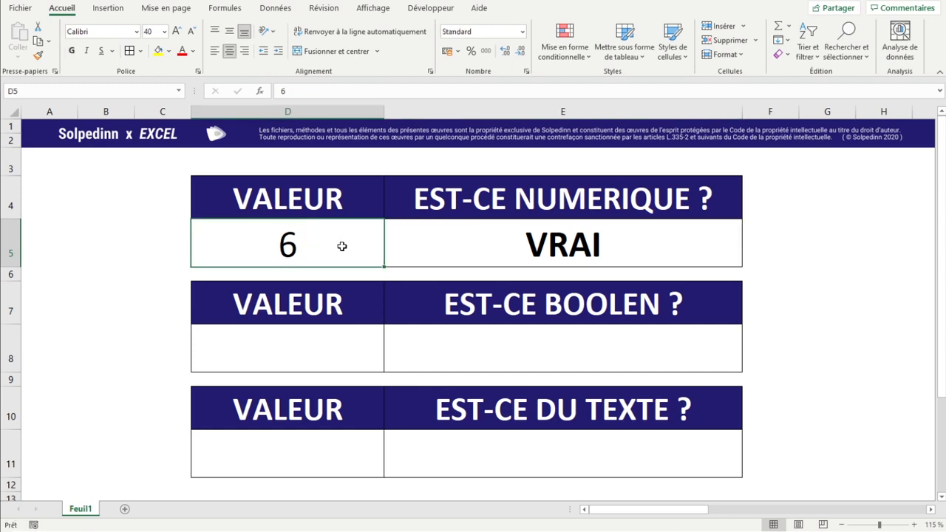
Enter 10% in D5 and check the ESTNUM result in E5.
{"action": "type", "text": "10%"}
{"action": "key", "text": "ctrl+Return"}
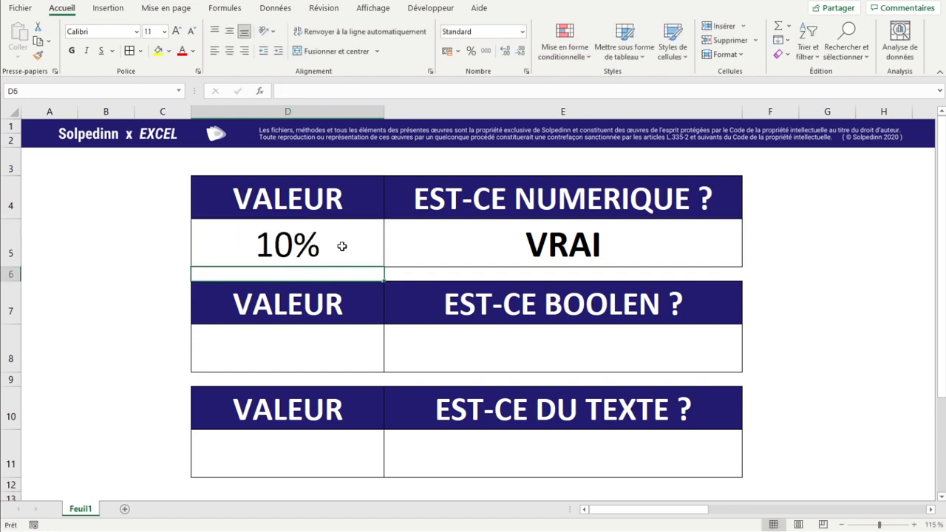
{"action": "left_click", "coordinate": [649, 248]}
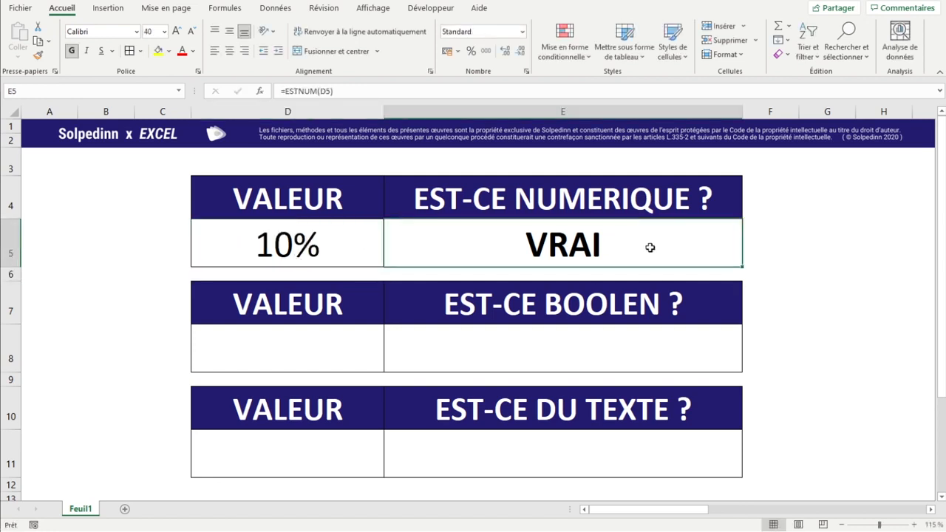
Enter =AUJOURDHUI() in D5 and review the ESTNUM formula in E5 without changing it.
{"action": "left_click", "coordinate": [313, 251]}
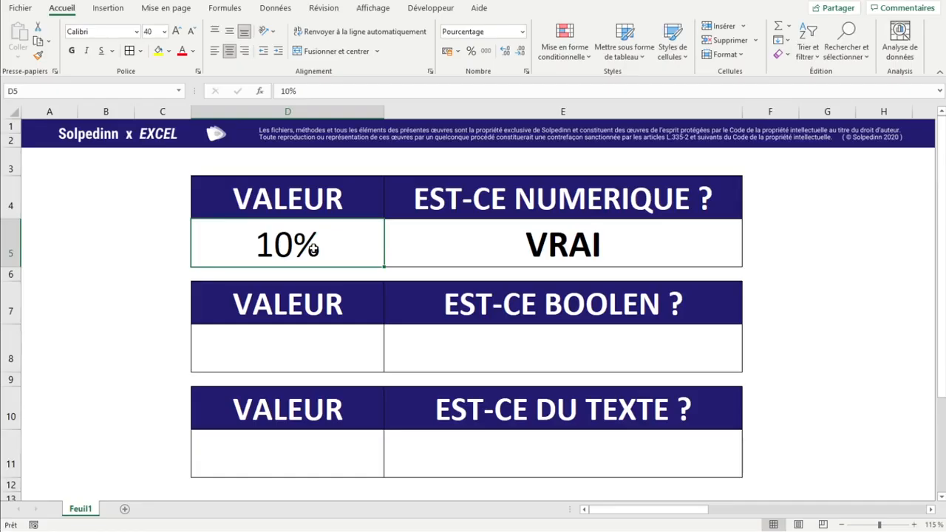
{"action": "type", "text": "=AUJOURDH"}
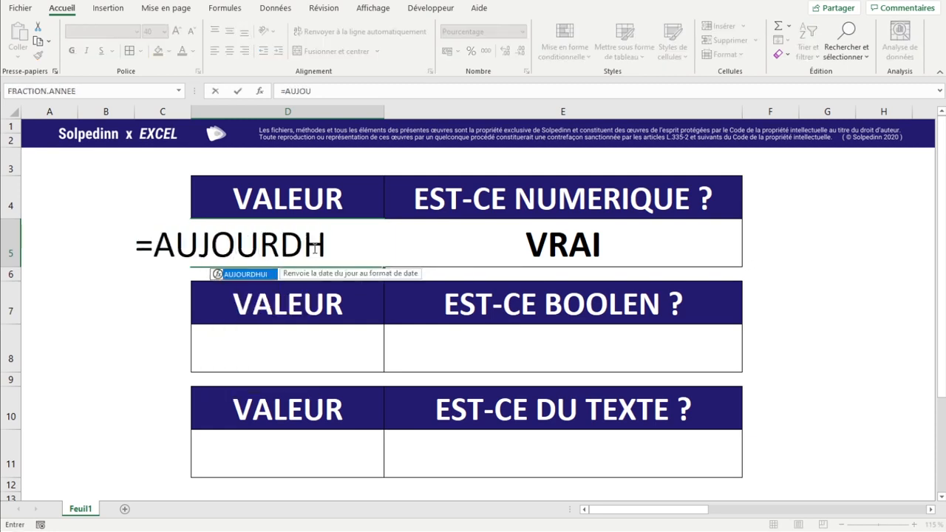
{"action": "key", "text": "Tab"}
{"action": "type", "text": ")"}
{"action": "key", "text": "Return"}
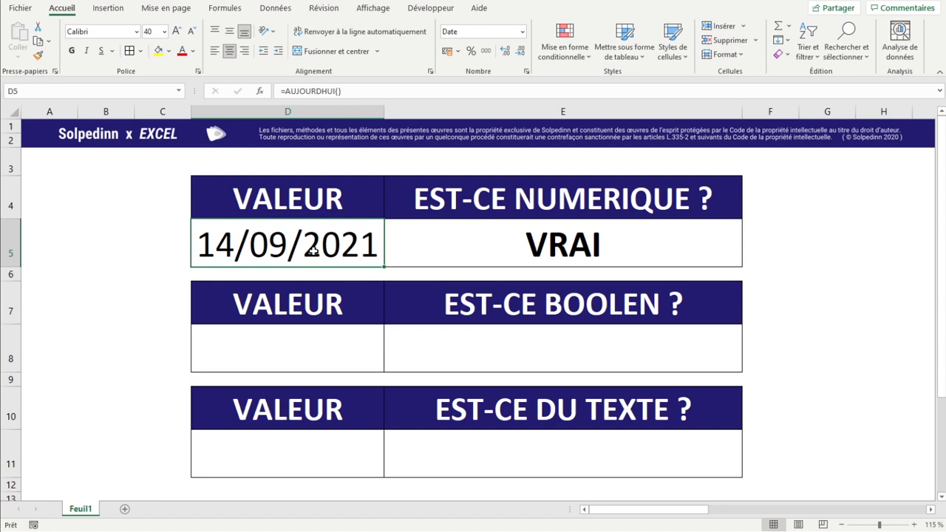
{"action": "left_click", "coordinate": [543, 242]}
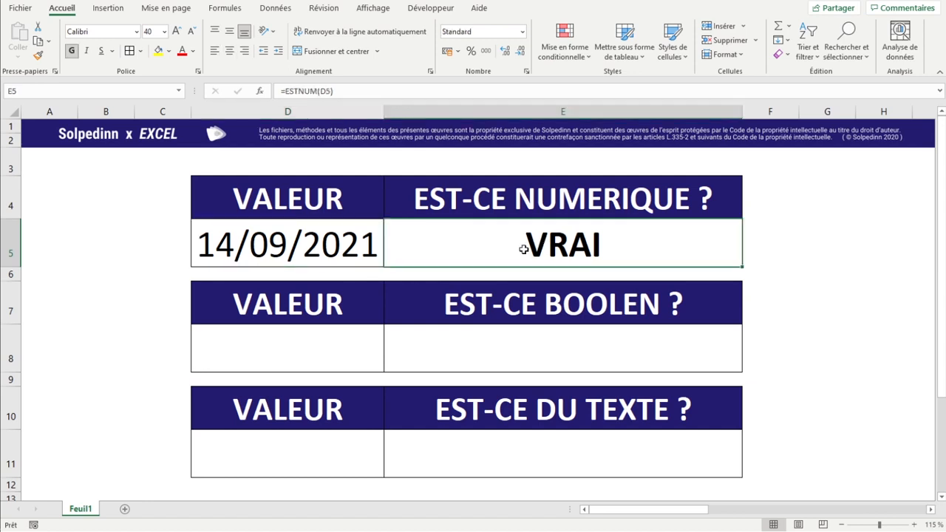
{"action": "double_click", "coordinate": [535, 245]}
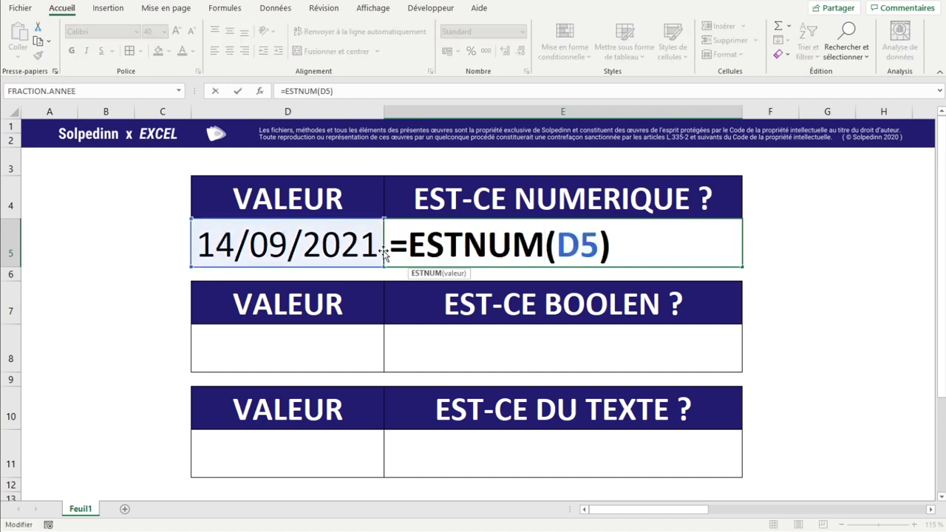
{"action": "key", "text": "ctrl+Return"}
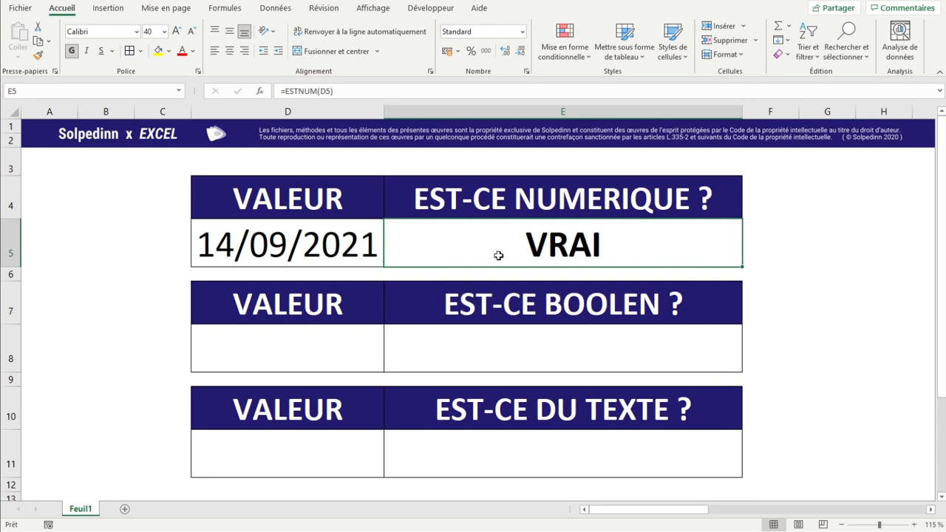
Widen column D slightly and set the number format of the date in D5 to Standard.
{"action": "left_click_drag", "start_coordinate": [386, 110], "coordinate": [401, 111]}
{"action": "left_click", "coordinate": [310, 255]}
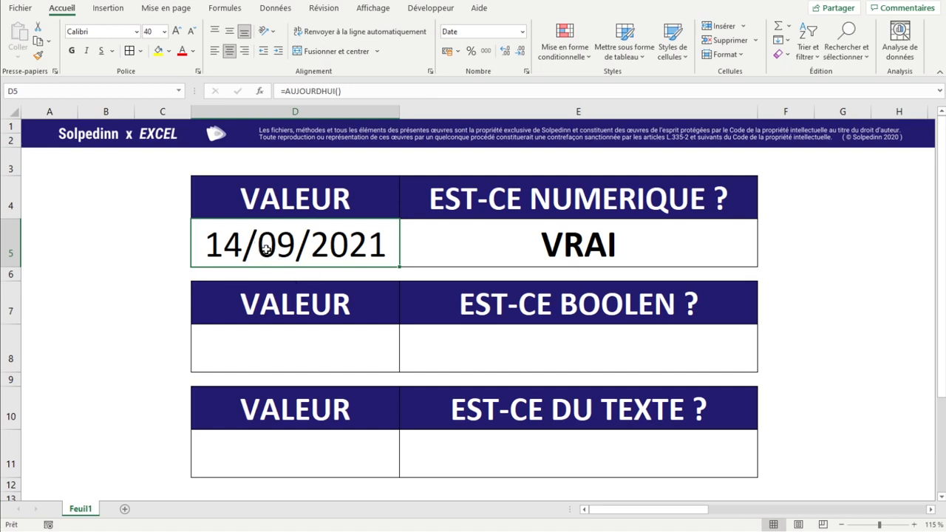
{"action": "key", "text": "F8"}
{"action": "left_click", "coordinate": [522, 31]}
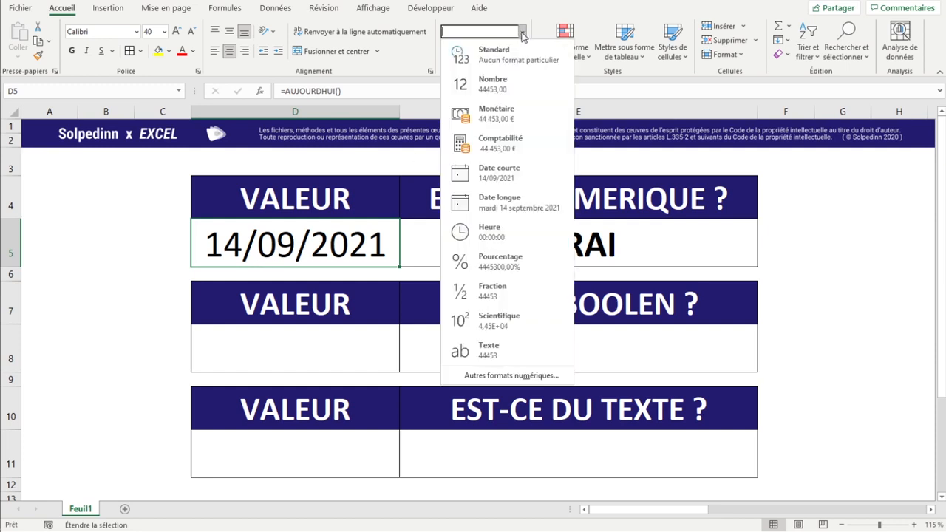
{"action": "left_click", "coordinate": [488, 55]}
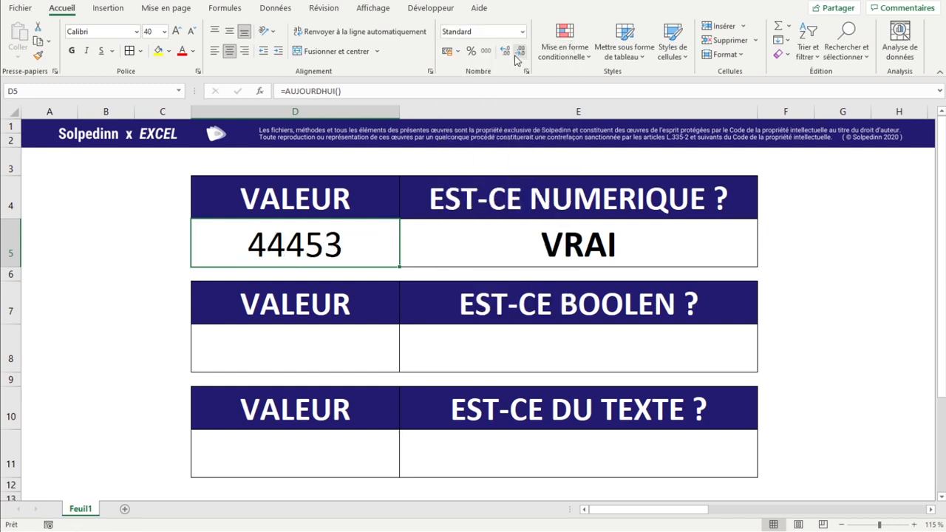
Replace the content of D5 with 366 and apply the Date courte format to it.
{"action": "left_click", "coordinate": [169, 260]}
{"action": "left_click", "coordinate": [272, 250]}
{"action": "type", "text": "366"}
{"action": "key", "text": "ctrl+Return"}
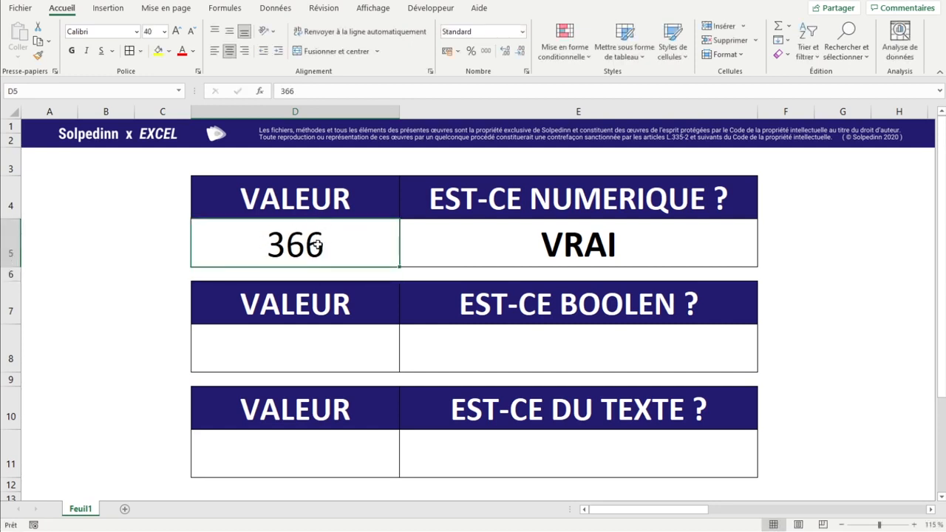
{"action": "left_click", "coordinate": [522, 32]}
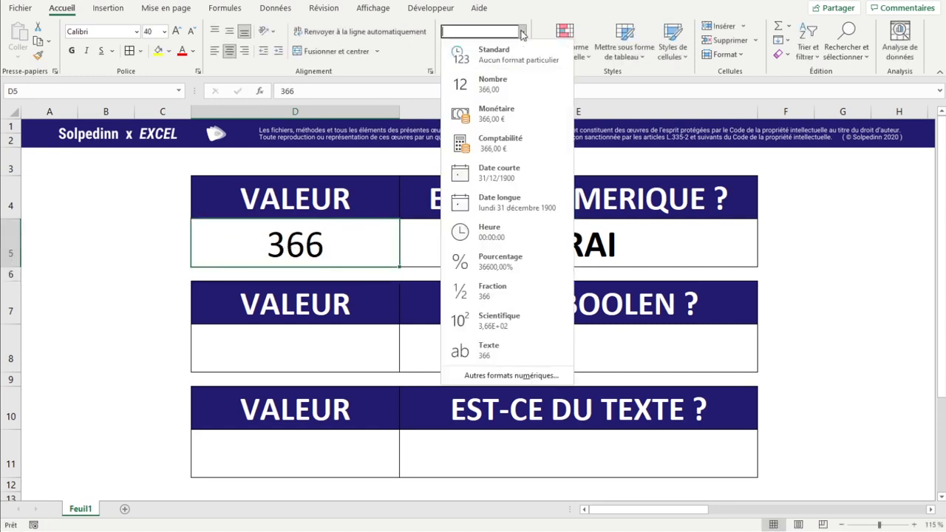
{"action": "left_click", "coordinate": [495, 175]}
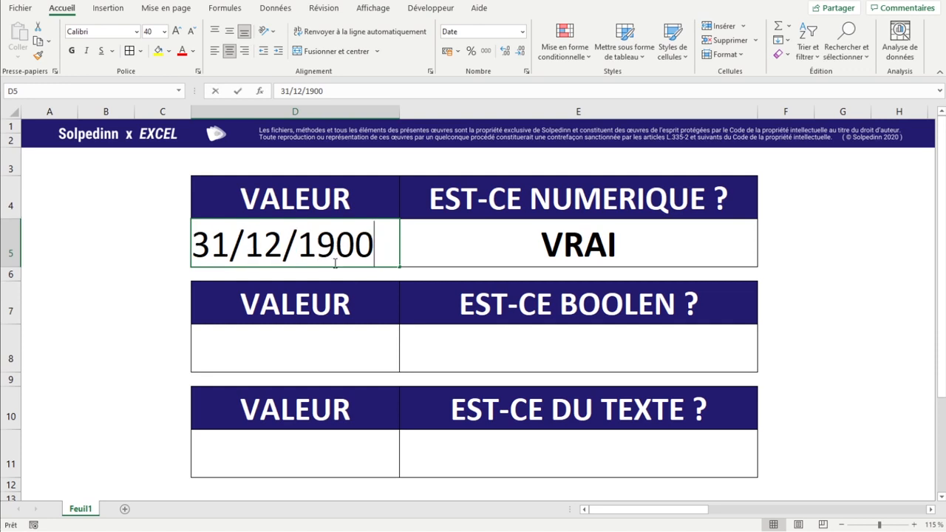
Replace the date in D5 with the serial number 367 and reselect the cell.
{"action": "type", "text": "367"}
{"action": "key", "text": "Return"}
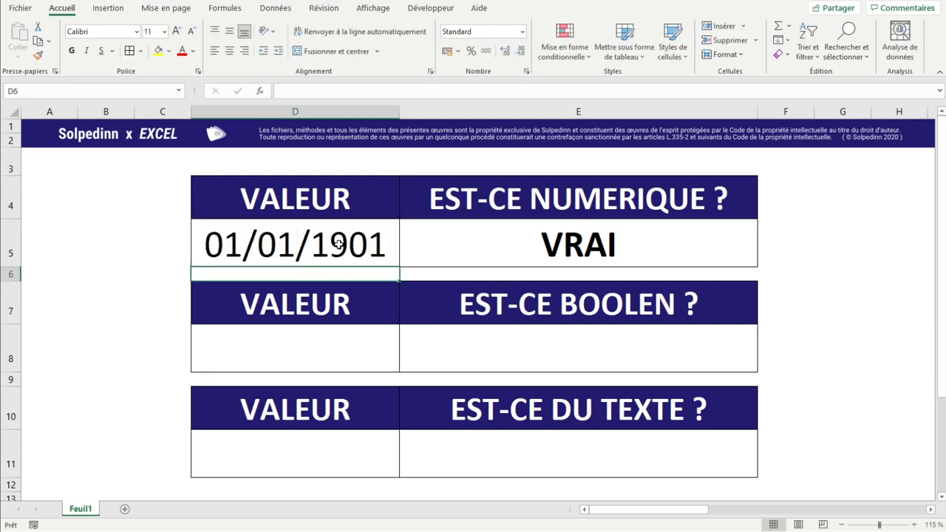
{"action": "left_click", "coordinate": [338, 247]}
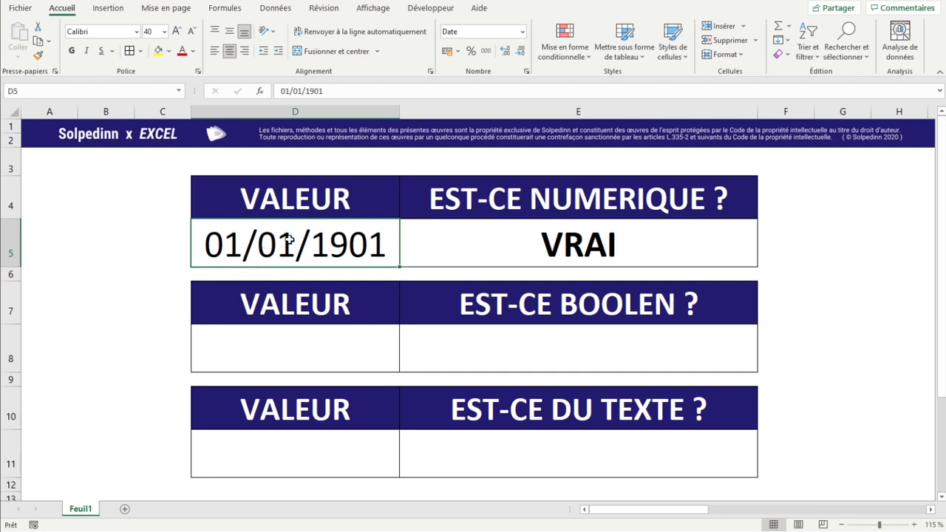
Clear D5, reset its number format to Standard, and enter the time 13:34 in it.
{"action": "key", "text": "Delete"}
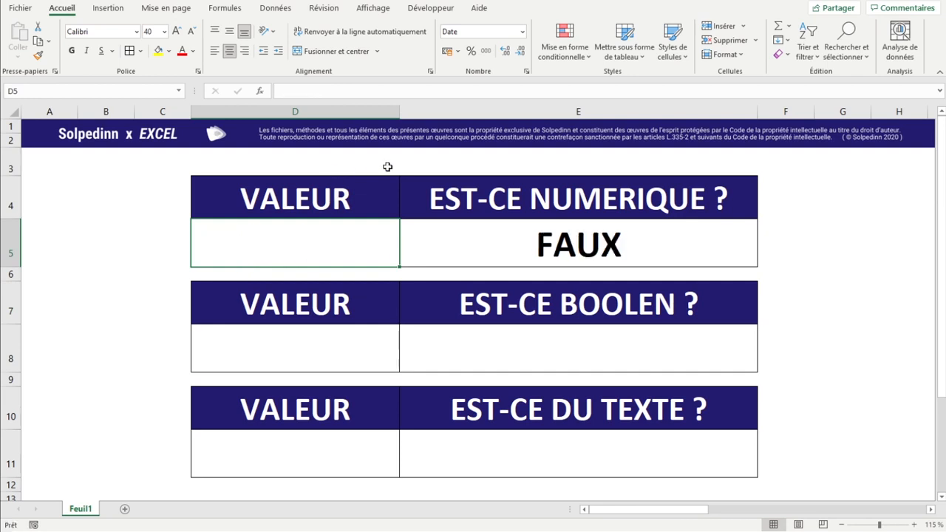
{"action": "left_click", "coordinate": [523, 31]}
{"action": "left_click", "coordinate": [487, 66]}
{"action": "type", "text": "13:"}
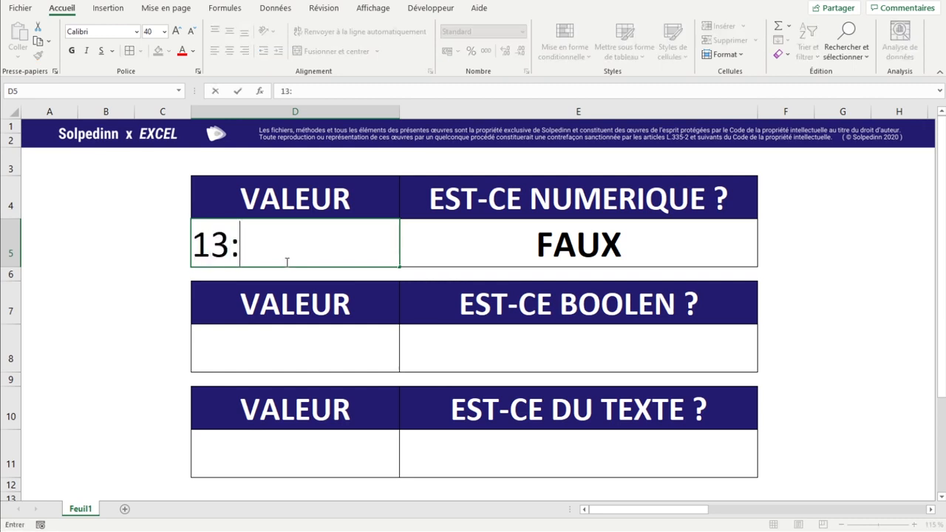
{"action": "type", "text": "34"}
{"action": "key", "text": "ctrl+Return"}
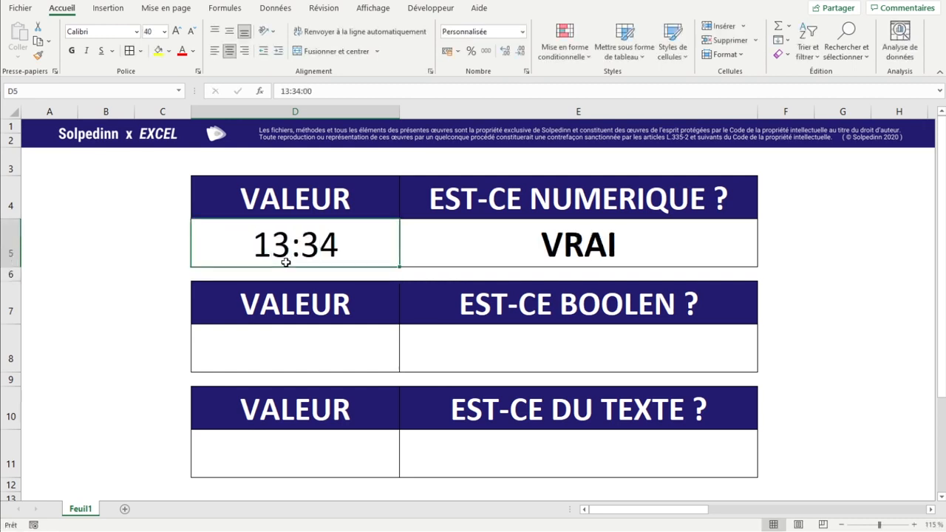
Inspect the ESTNUM formula in E5 and its reference to D5 without changing it.
{"action": "left_click", "coordinate": [575, 244]}
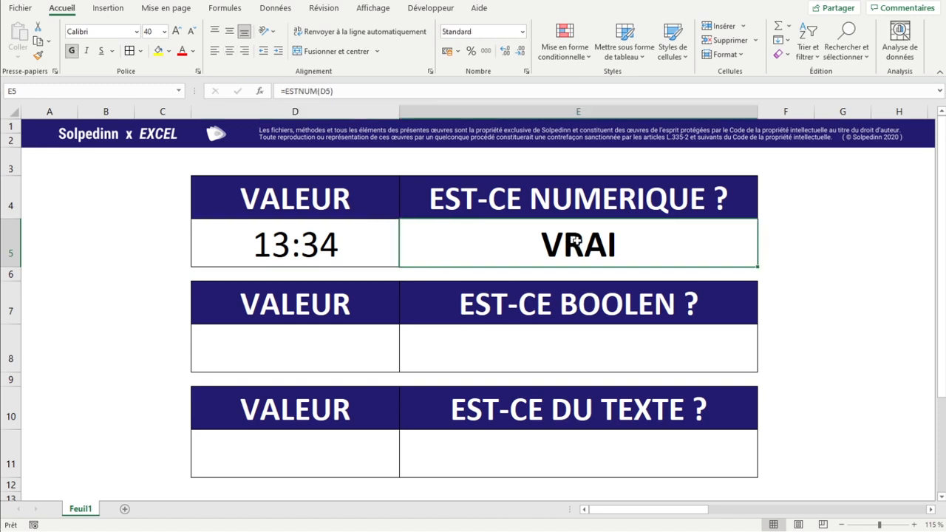
{"action": "double_click", "coordinate": [576, 238]}
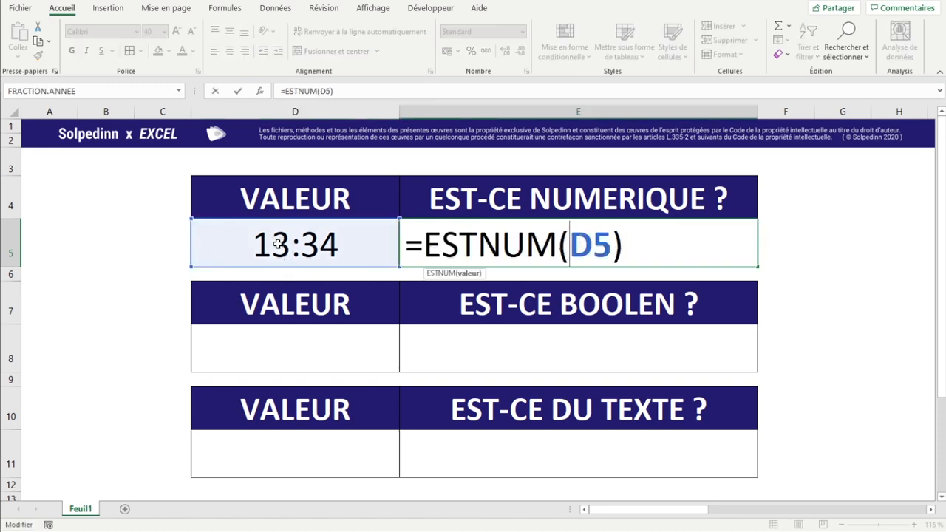
{"action": "key", "text": "Escape"}
{"action": "left_click", "coordinate": [343, 251]}
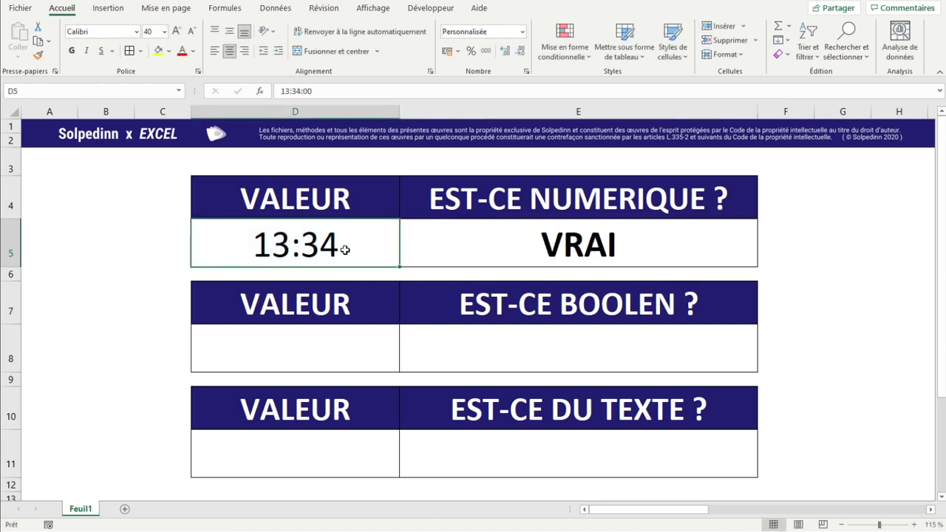
Widen column D slightly and replace the time in D5 with 12:00.
{"action": "left_click_drag", "start_coordinate": [399, 113], "coordinate": [406, 113]}
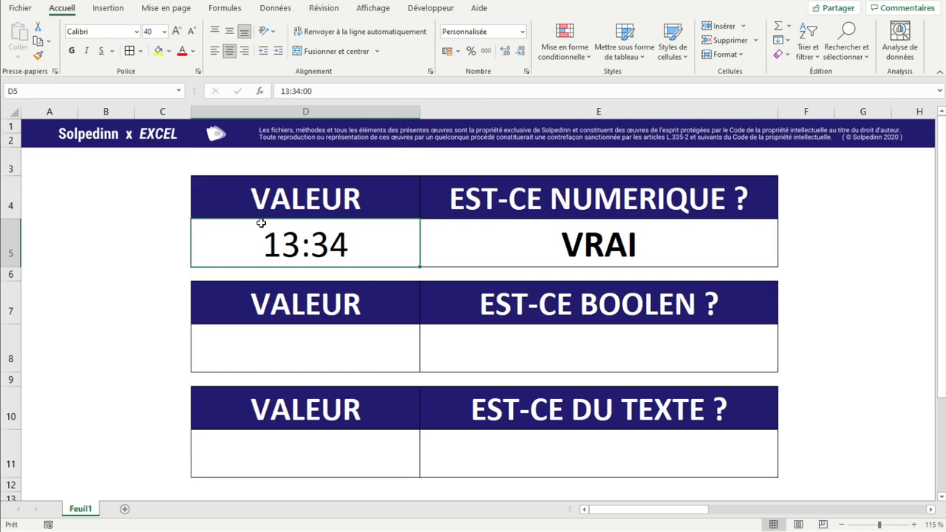
{"action": "type", "text": "12:00"}
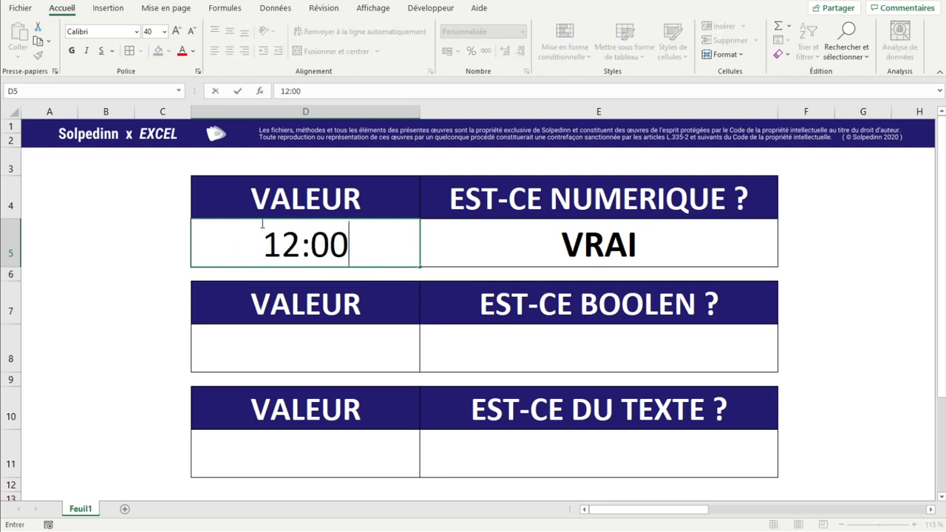
{"action": "key", "text": "Return"}
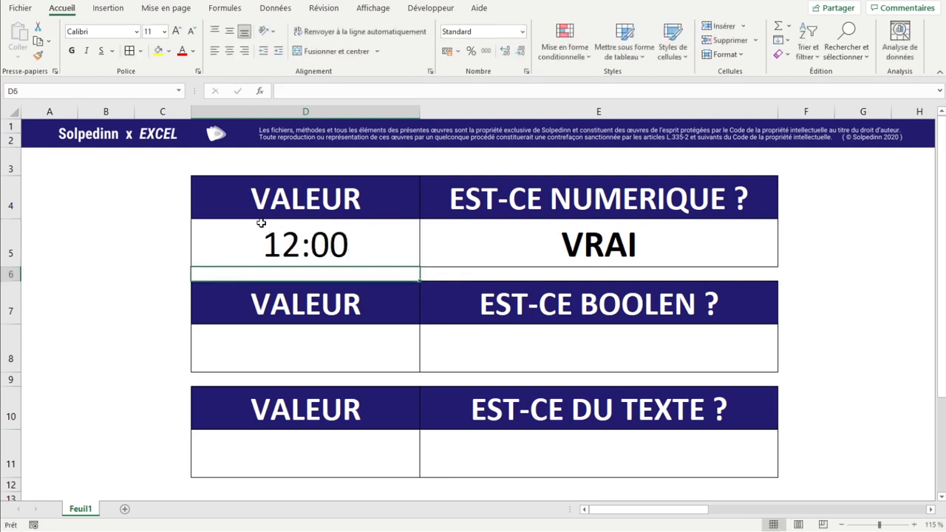
{"action": "left_click", "coordinate": [261, 223]}
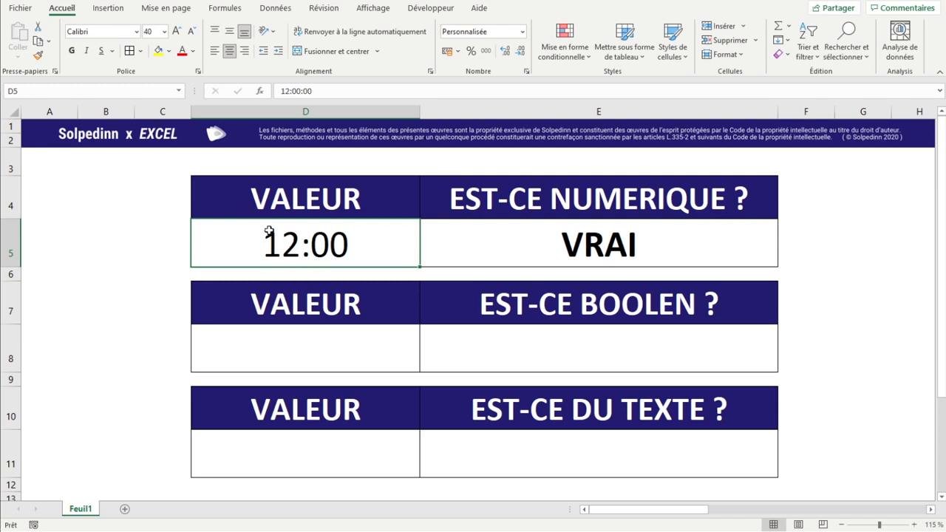
Apply the Nombre format to the time in D5 and widen column D further.
{"action": "left_click", "coordinate": [521, 32]}
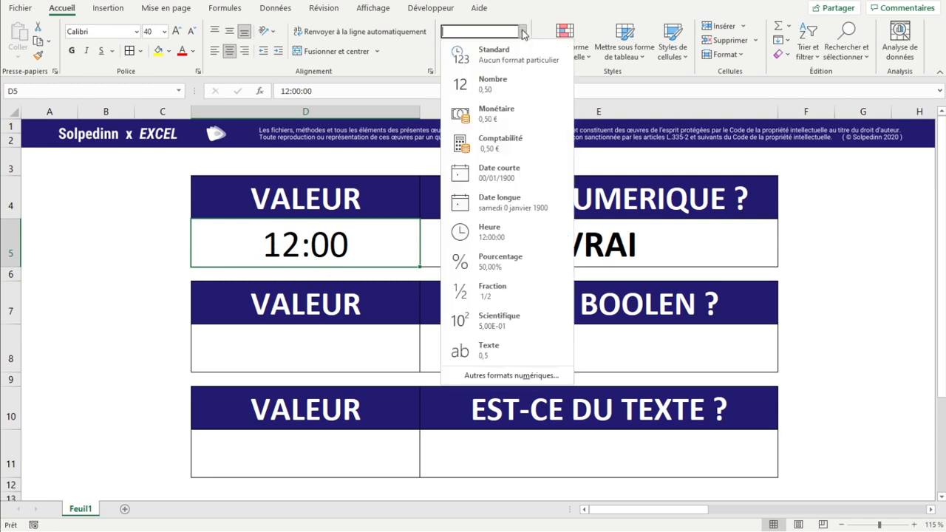
{"action": "left_click", "coordinate": [494, 95]}
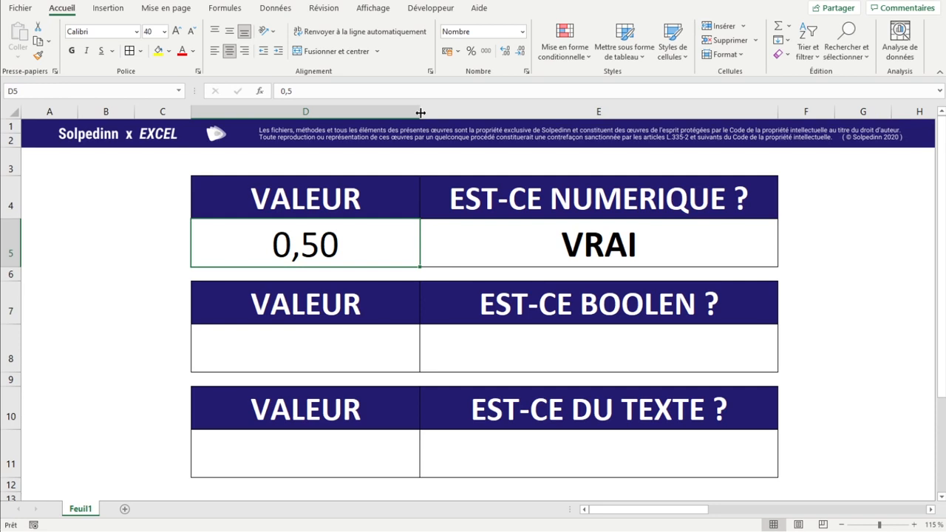
{"action": "left_click_drag", "start_coordinate": [420, 112], "coordinate": [462, 118]}
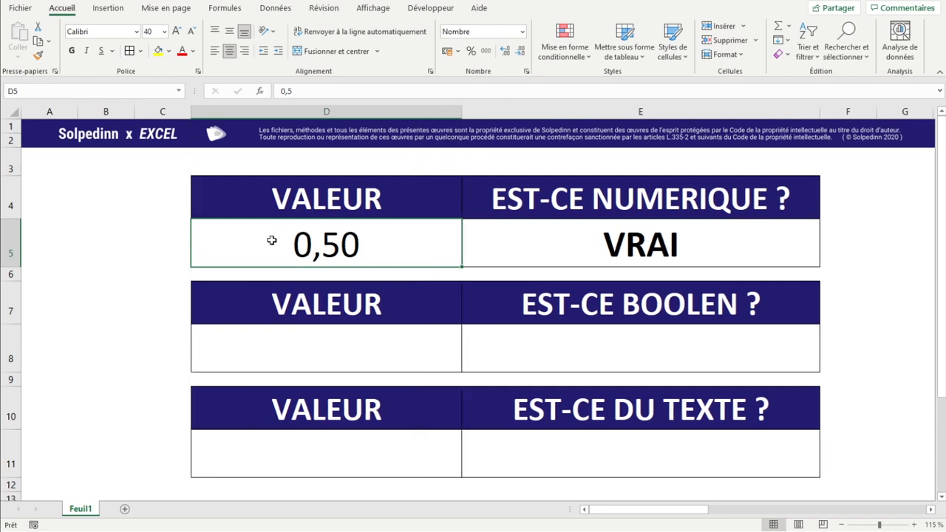
Enter the date and time 12/09/2021 12:00 in D5 and reselect the cell.
{"action": "type", "text": "12/09"}
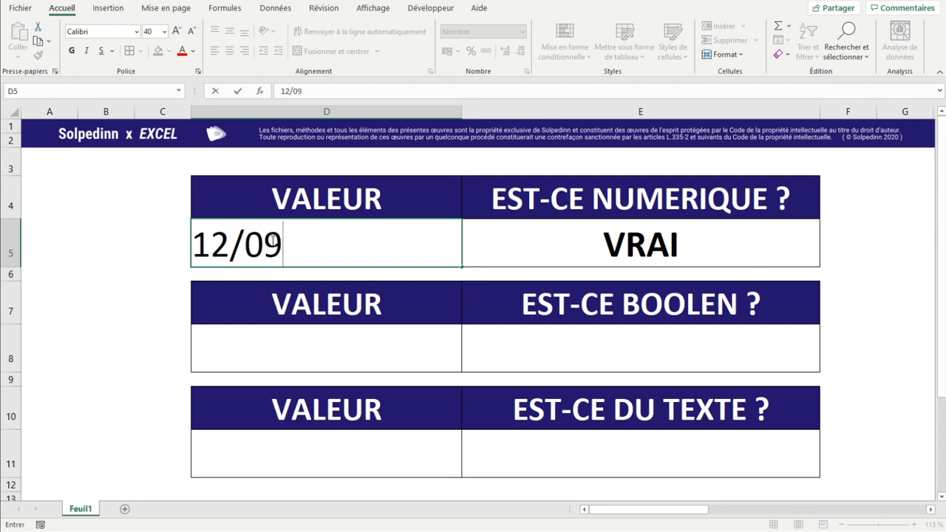
{"action": "type", "text": "/2021"}
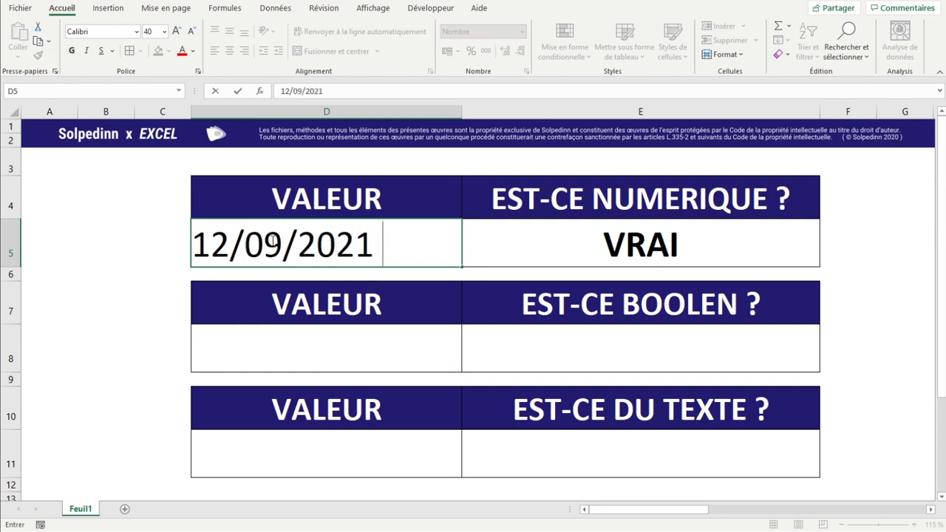
{"action": "type", "text": " 12:00"}
{"action": "key", "text": "Return"}
{"action": "left_click", "coordinate": [271, 242]}
{"action": "left_click", "coordinate": [538, 263]}
{"action": "left_click", "coordinate": [349, 225]}
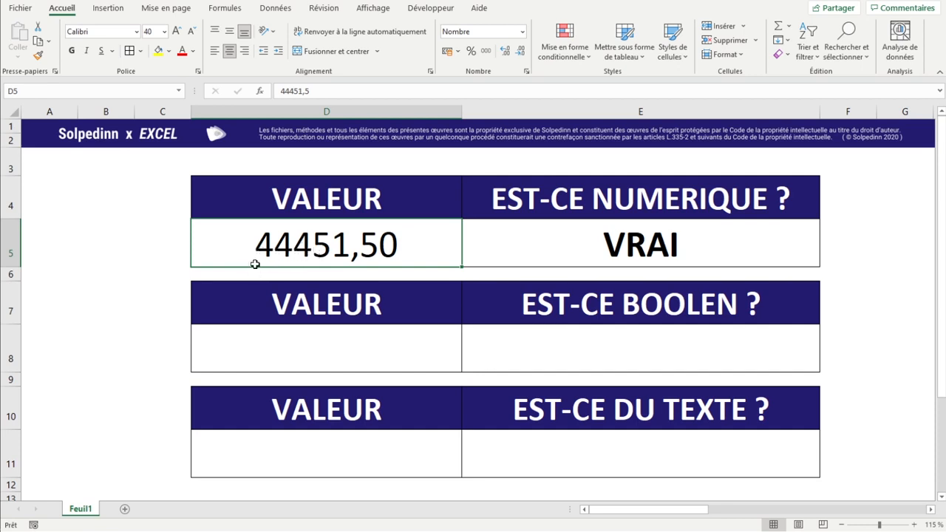
Apply the custom number format jj/mm/aaaa hh:mm to D5 and widen column D to fit the full date and time.
{"action": "right_click", "coordinate": [374, 253]}
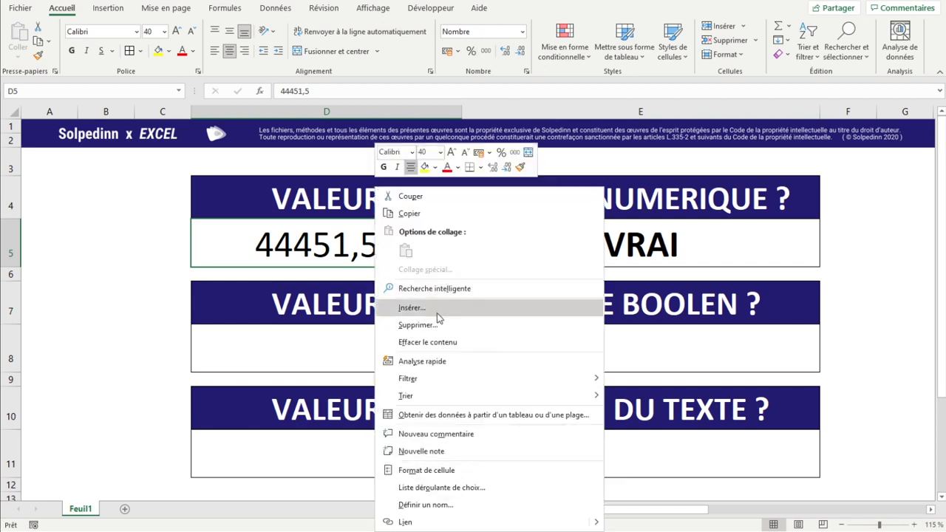
{"action": "left_click", "coordinate": [442, 471]}
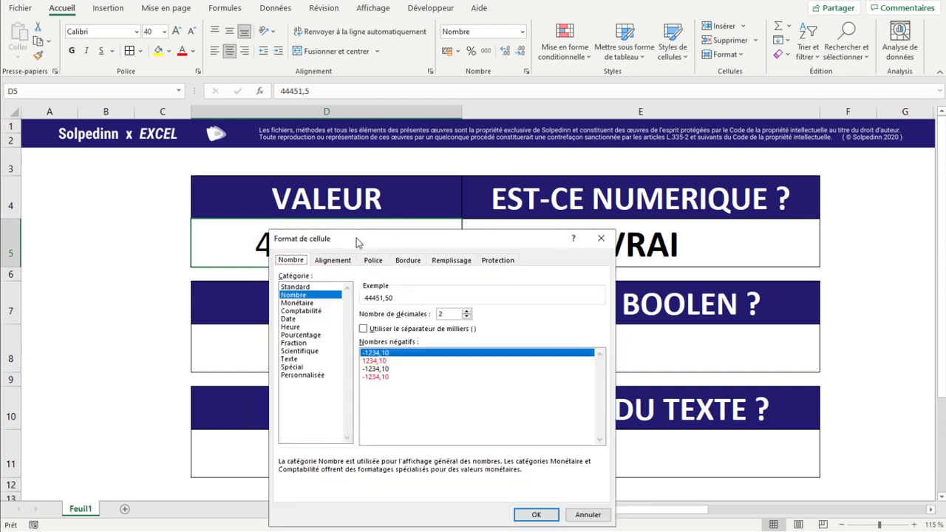
{"action": "left_click_drag", "start_coordinate": [356, 243], "coordinate": [262, 122]}
{"action": "left_click", "coordinate": [221, 255]}
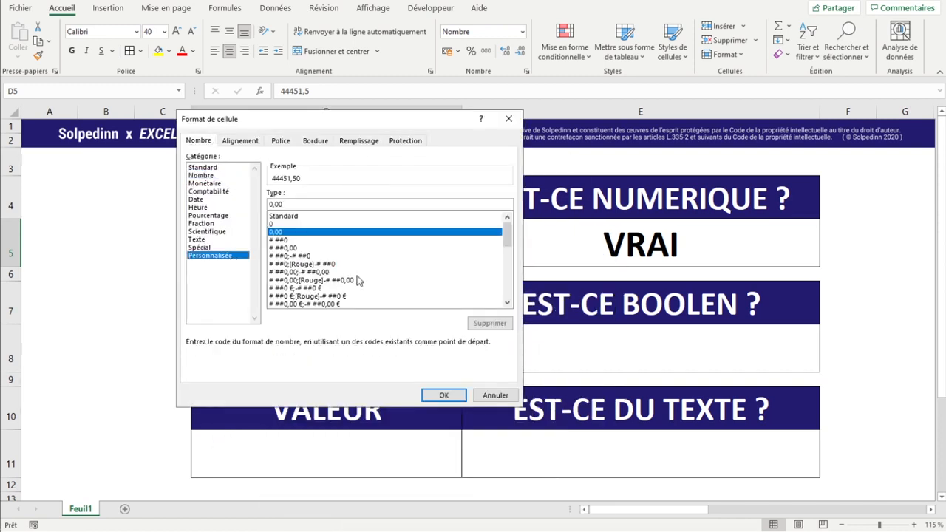
{"action": "left_click_drag", "start_coordinate": [505, 234], "coordinate": [500, 274]}
{"action": "left_click", "coordinate": [316, 273]}
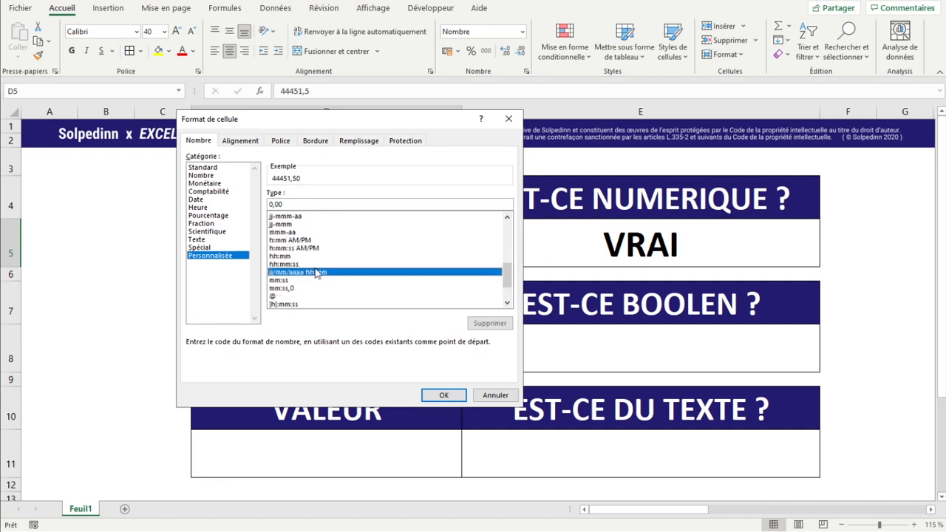
{"action": "left_click", "coordinate": [444, 394]}
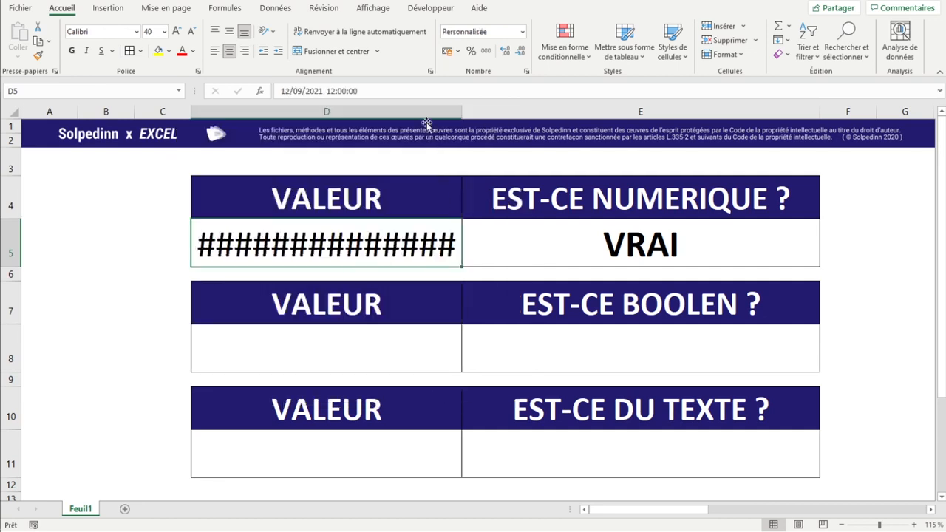
{"action": "left_click_drag", "start_coordinate": [460, 111], "coordinate": [521, 111]}
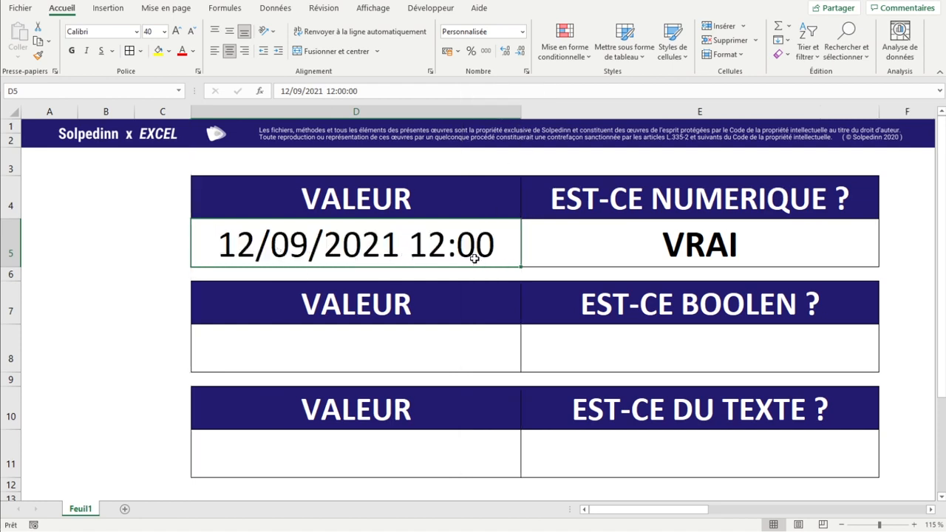
Check the ESTNUM formula in E5 against the date and time in D5.
{"action": "left_click", "coordinate": [618, 260]}
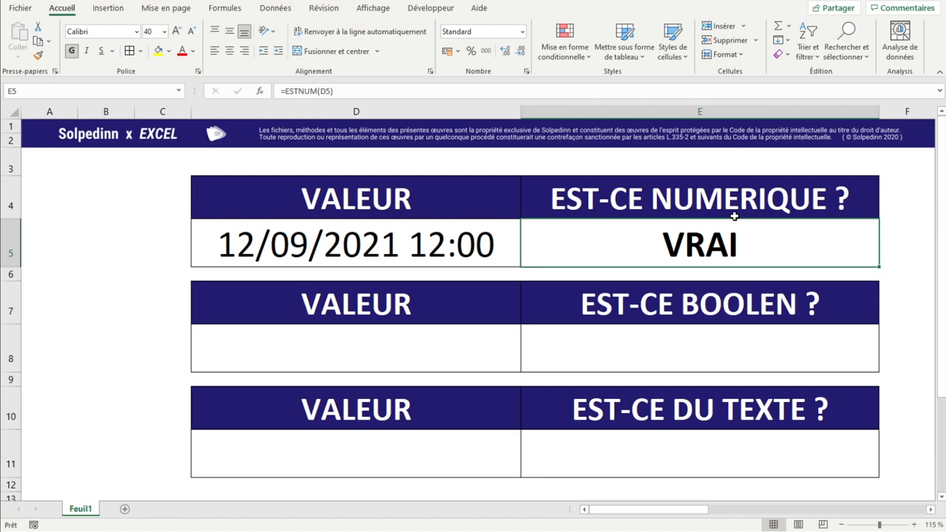
{"action": "left_click", "coordinate": [726, 107]}
{"action": "left_click", "coordinate": [435, 246]}
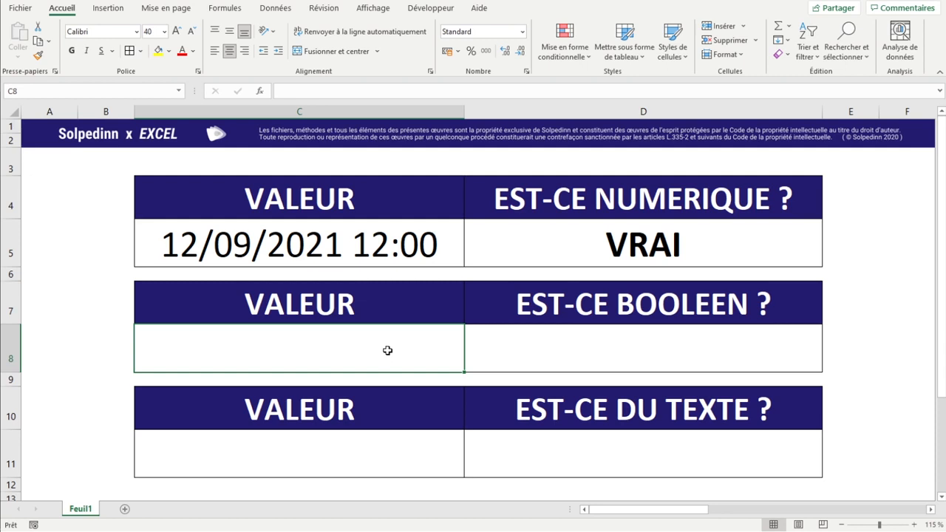
Enter =VRAI in C8 and test it with =ESTLOGIQUE(C8) in D8.
{"action": "type", "text": "=VRAI"}
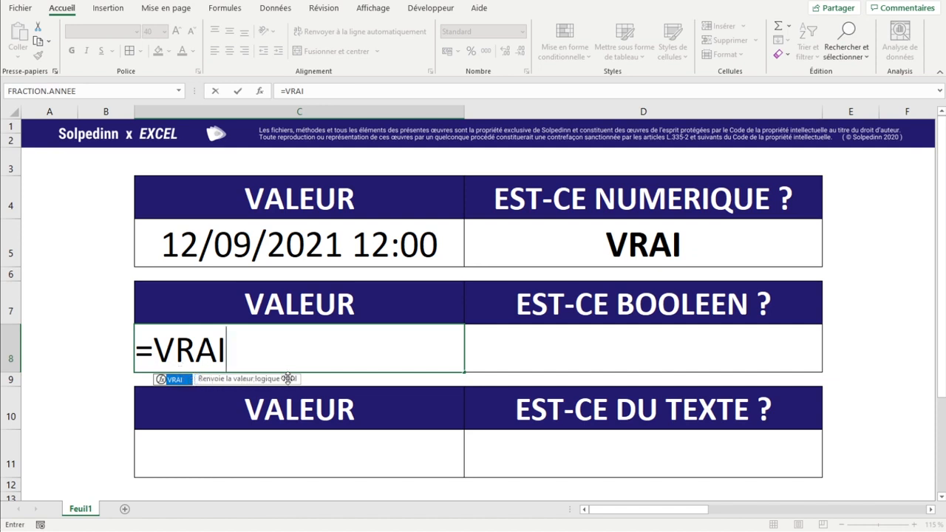
{"action": "key", "text": "ctrl+Return"}
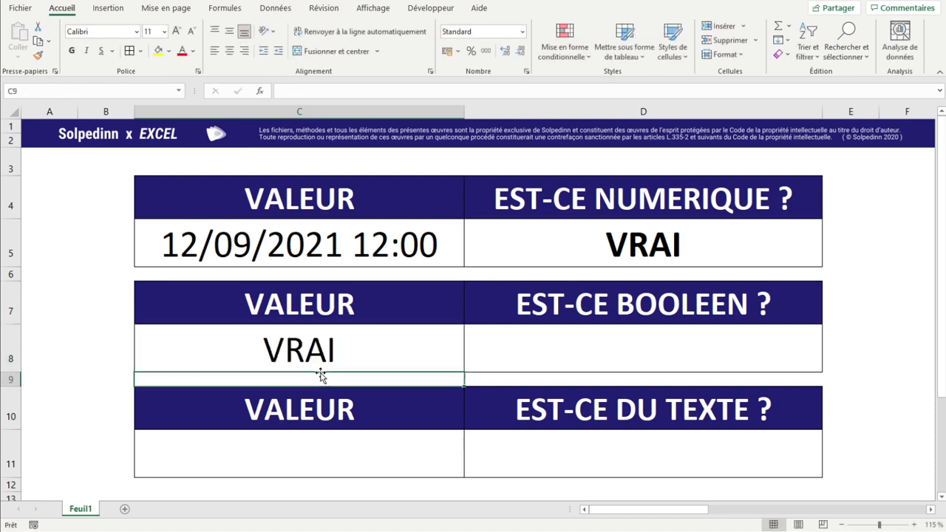
{"action": "left_click", "coordinate": [605, 345]}
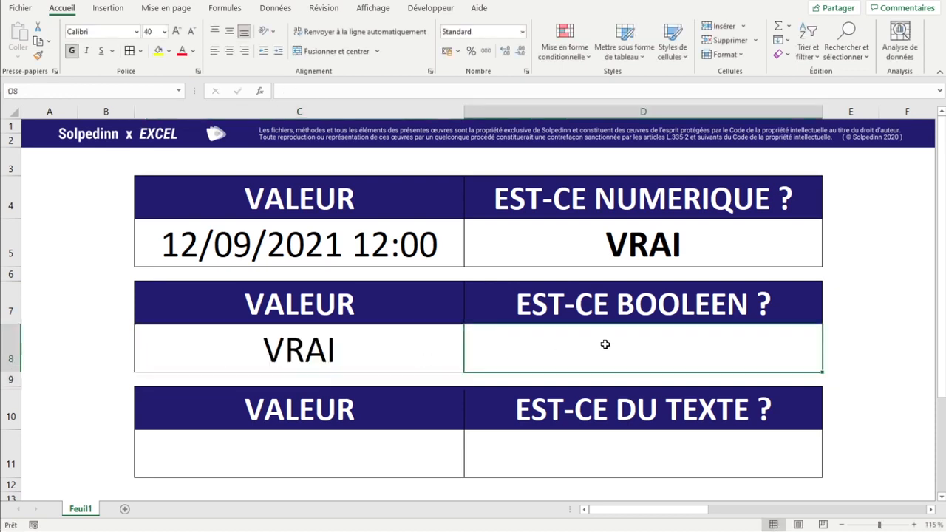
{"action": "type", "text": "=ESTLOGI"}
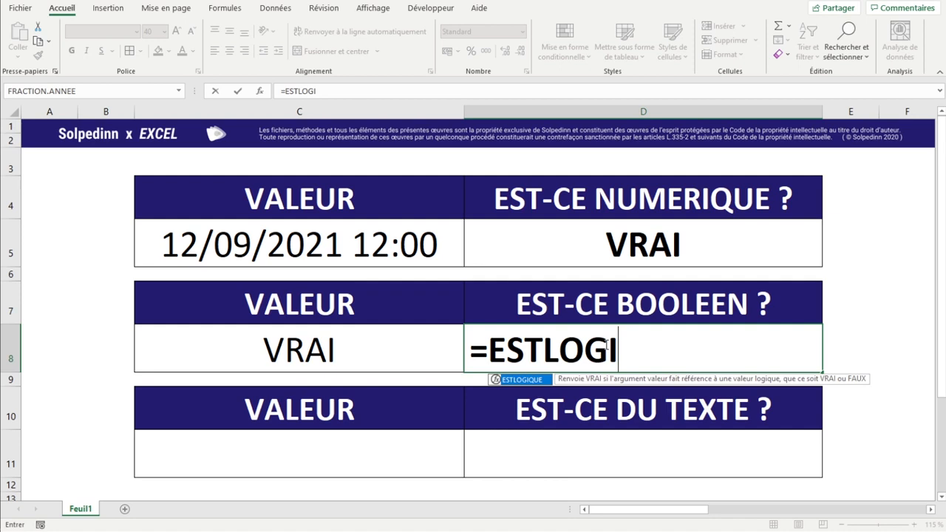
{"action": "key", "text": "Tab"}
{"action": "left_click", "coordinate": [306, 351]}
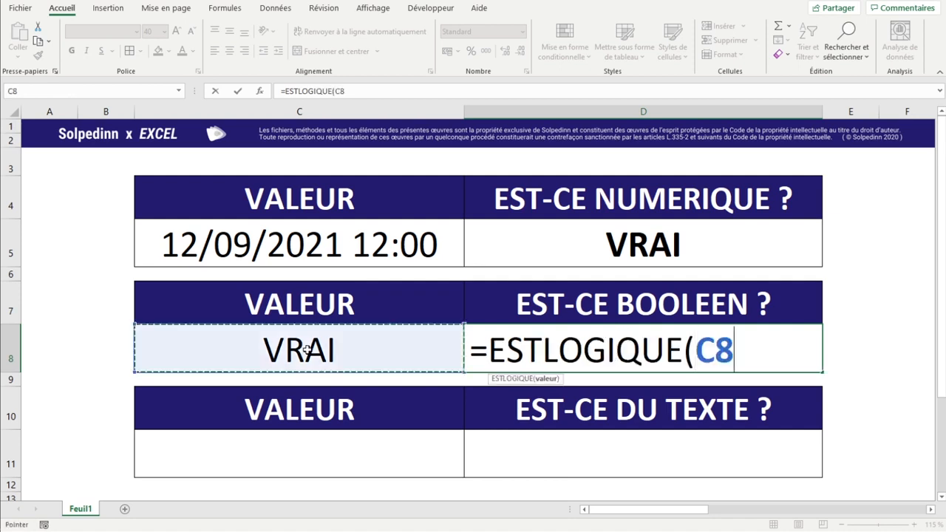
{"action": "type", "text": ")"}
{"action": "key", "text": "ctrl+Return"}
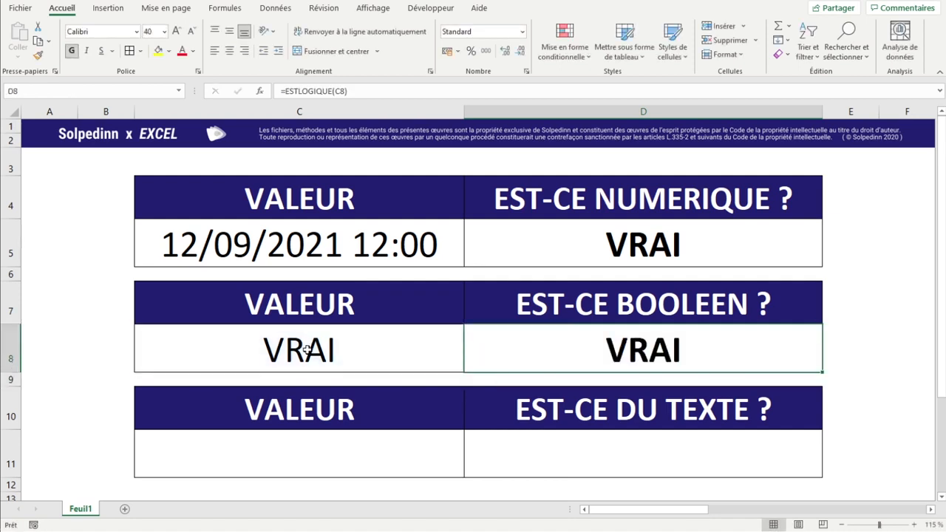
Replace the content of C8 with azerty and check the ESTLOGIQUE result in D8.
{"action": "left_click", "coordinate": [307, 351]}
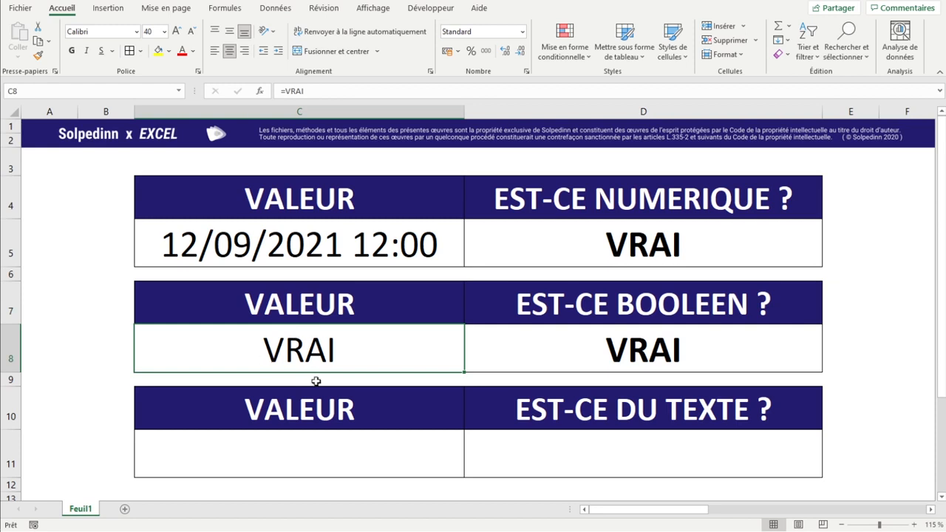
{"action": "type", "text": "azerty"}
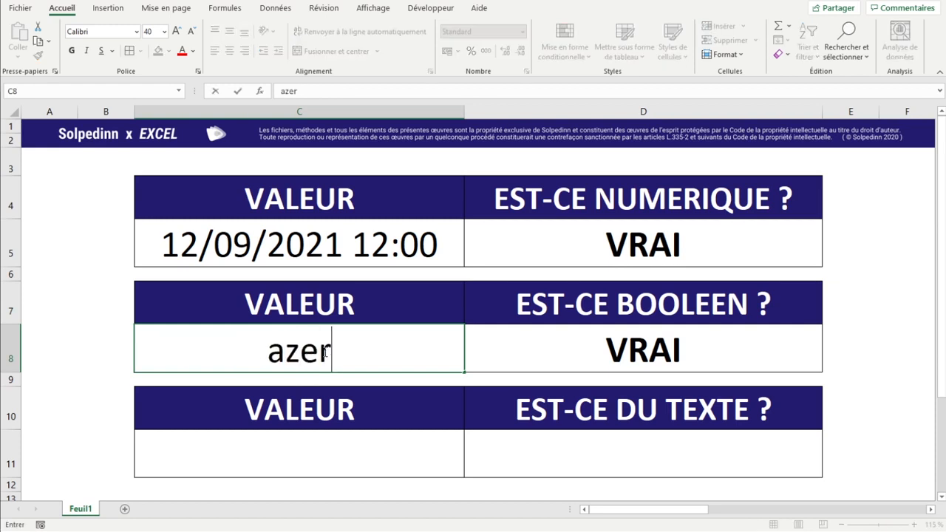
{"action": "key", "text": "ctrl+Return"}
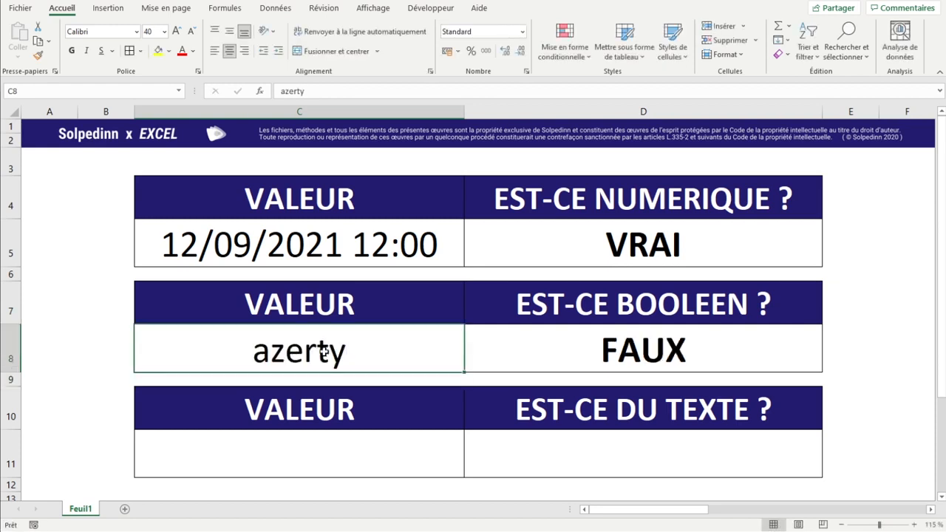
{"action": "left_click", "coordinate": [663, 348]}
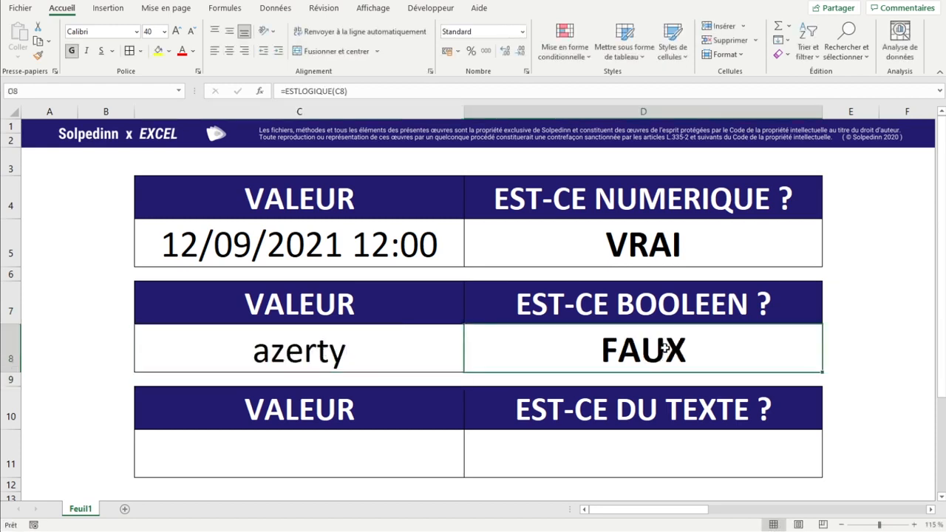
{"action": "left_click", "coordinate": [305, 352]}
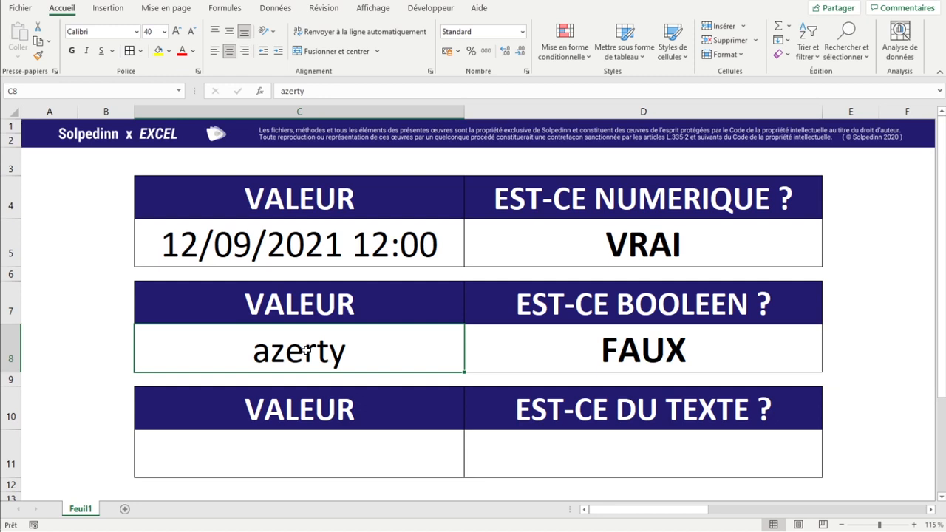
Enter =FAUX in C8 and check the ESTLOGIQUE result in D8.
{"action": "type", "text": "=FAUX"}
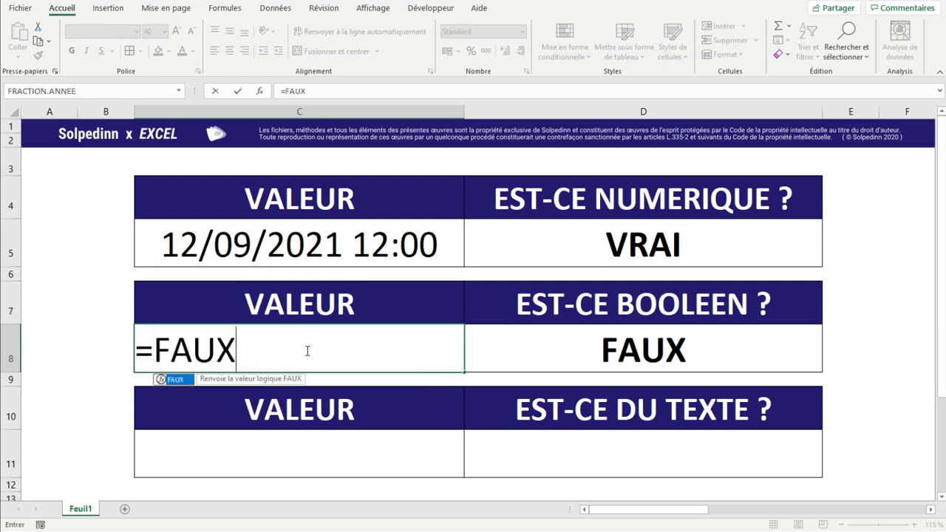
{"action": "key", "text": "Return"}
{"action": "left_click", "coordinate": [305, 352]}
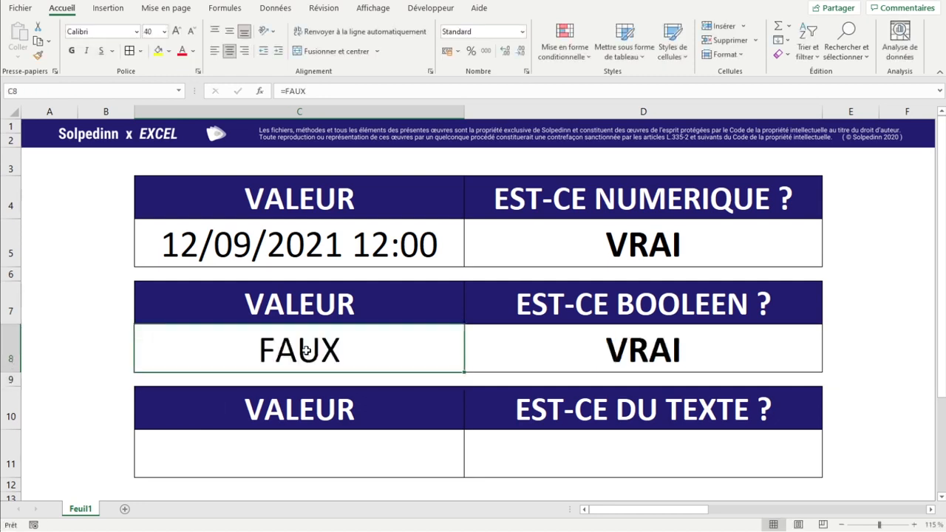
{"action": "left_click", "coordinate": [611, 338]}
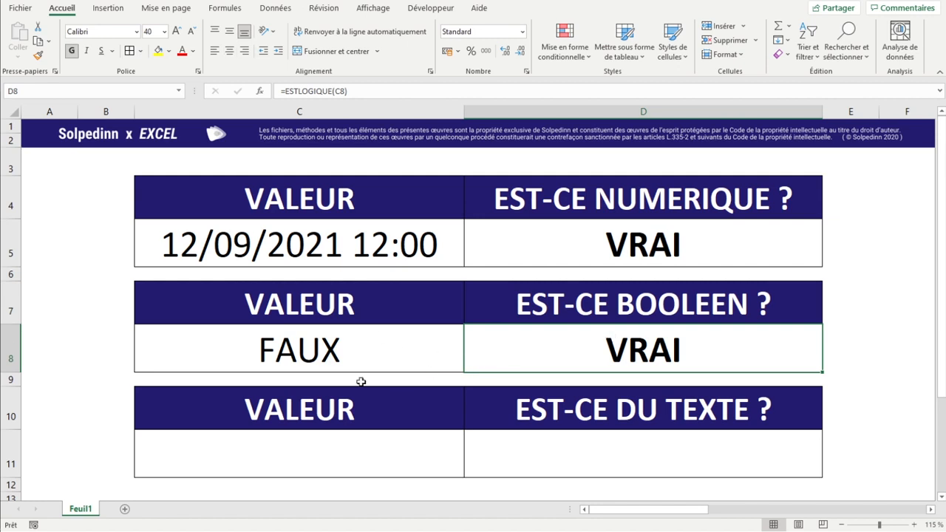
Replace the content of C8 with "VRAI" including the quotation marks and check the ESTLOGIQUE formula in D8 against it.
{"action": "left_click", "coordinate": [298, 367]}
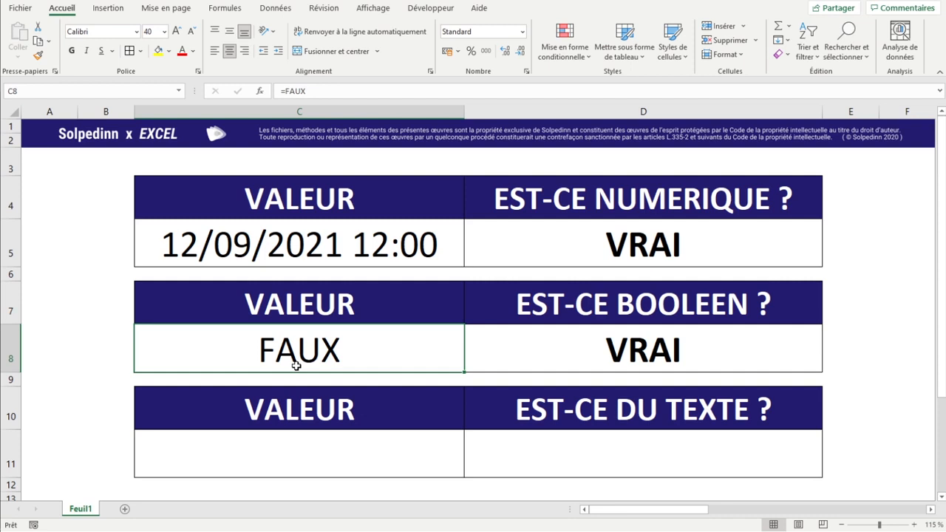
{"action": "type", "text": "\"VRAI"}
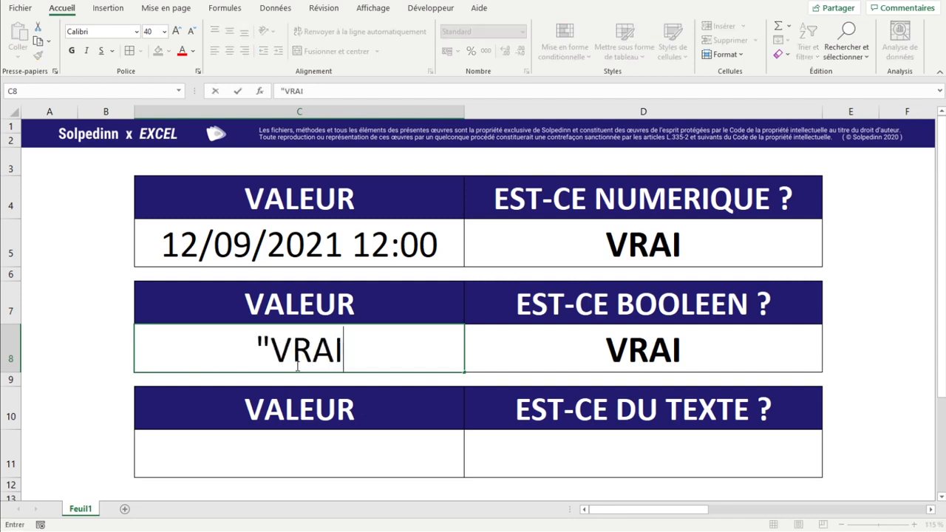
{"action": "type", "text": "\""}
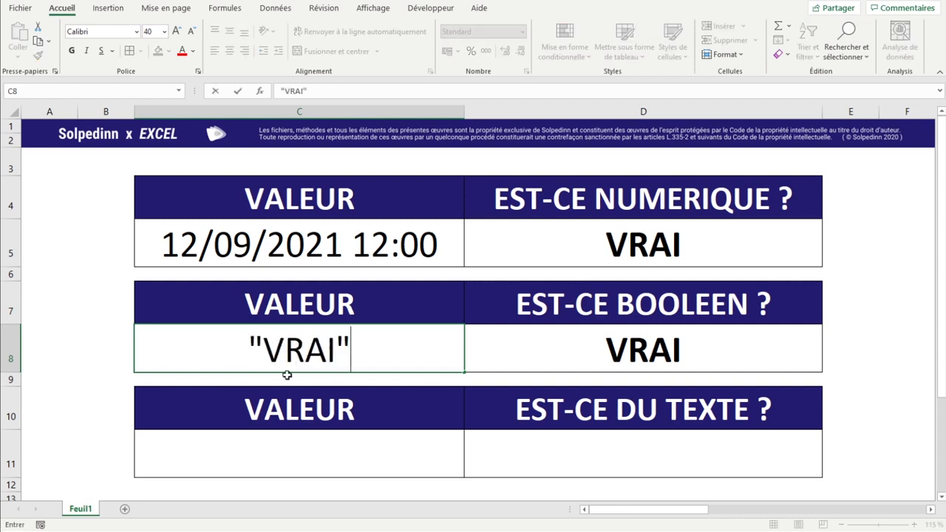
{"action": "left_click_drag", "start_coordinate": [264, 351], "coordinate": [249, 352]}
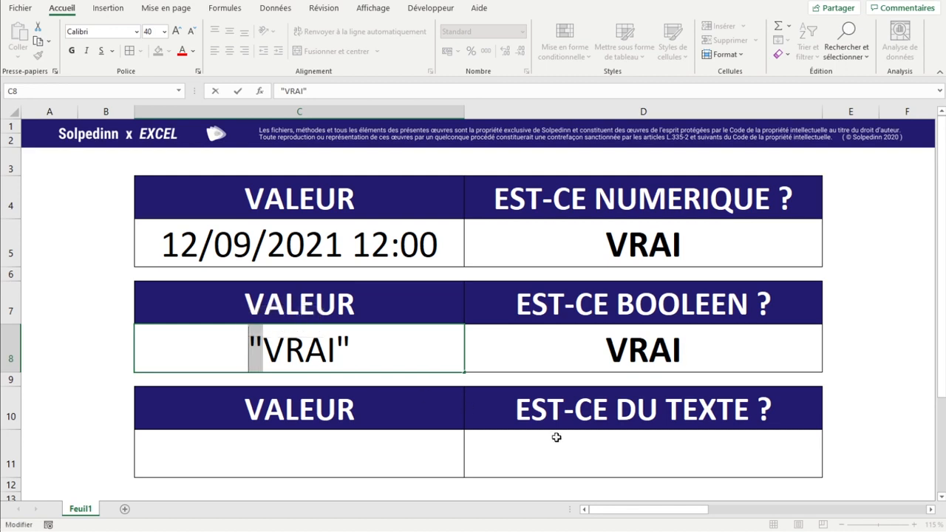
{"action": "left_click", "coordinate": [344, 356]}
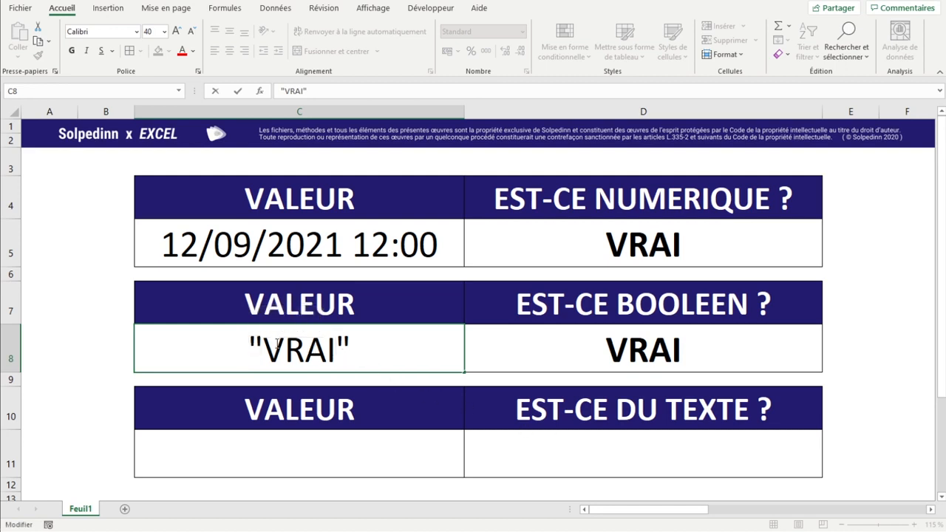
{"action": "left_click_drag", "start_coordinate": [239, 338], "coordinate": [363, 342]}
{"action": "left_click", "coordinate": [377, 348]}
{"action": "key", "text": "ctrl+Return"}
{"action": "left_click", "coordinate": [657, 360]}
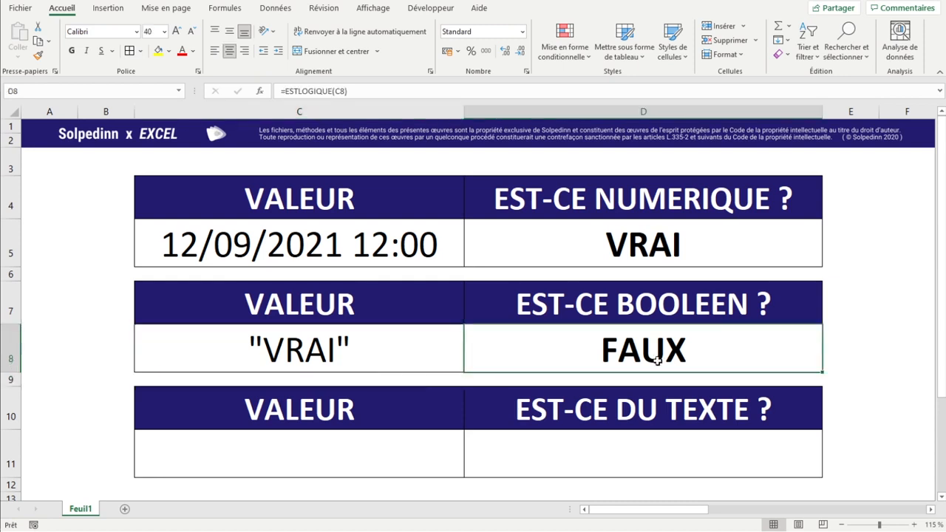
{"action": "double_click", "coordinate": [657, 360]}
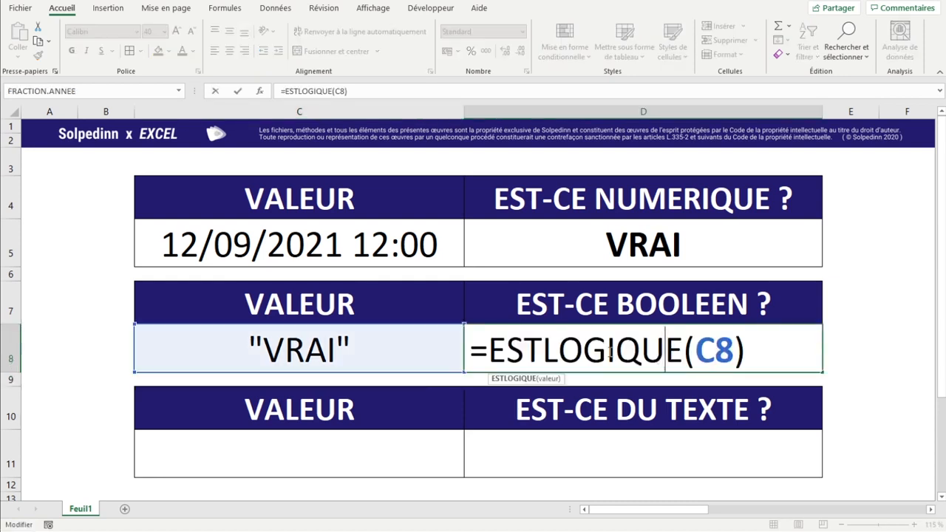
{"action": "key", "text": "Escape"}
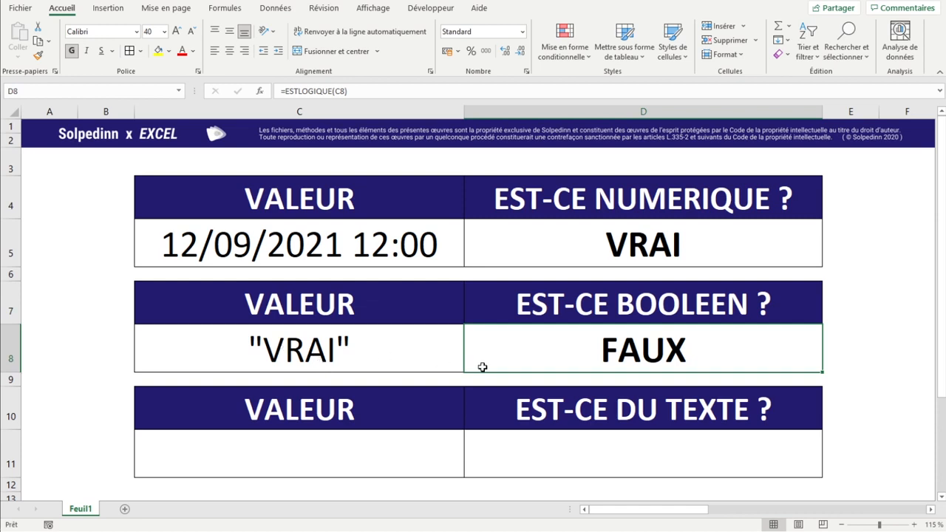
Replace the content of C8 with VRAI, without quotation marks or an equals sign.
{"action": "left_click", "coordinate": [329, 360]}
{"action": "type", "text": "VRAI"}
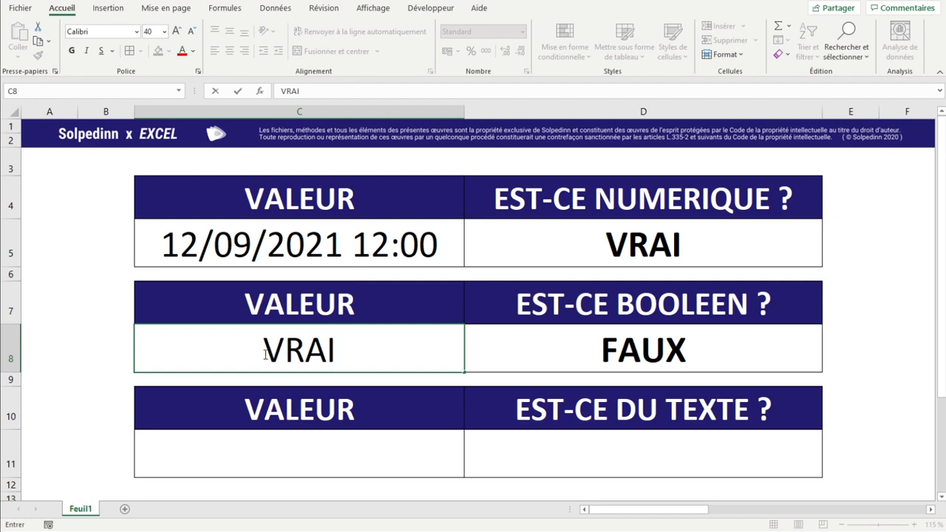
{"action": "key", "text": "ctrl+Return"}
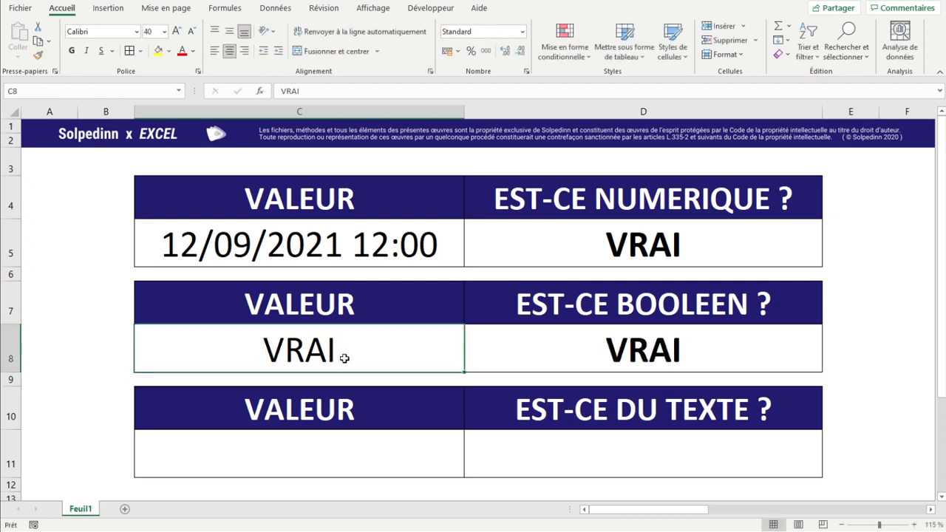